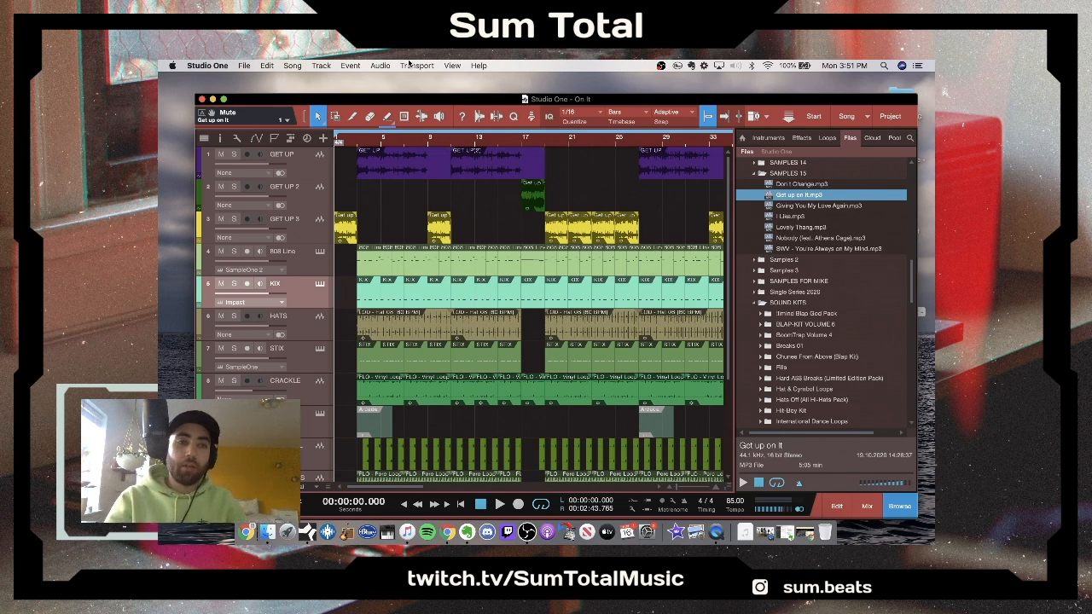
- Maximize the song window and audition the original full-length sample track in solo from about bar 13
click(224, 99)
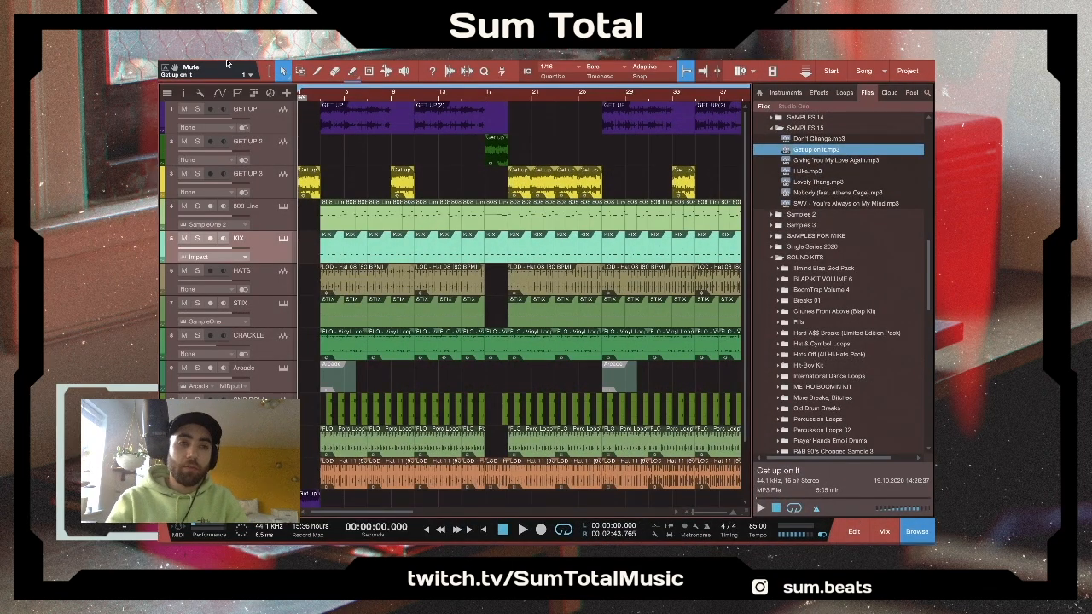
click(276, 131)
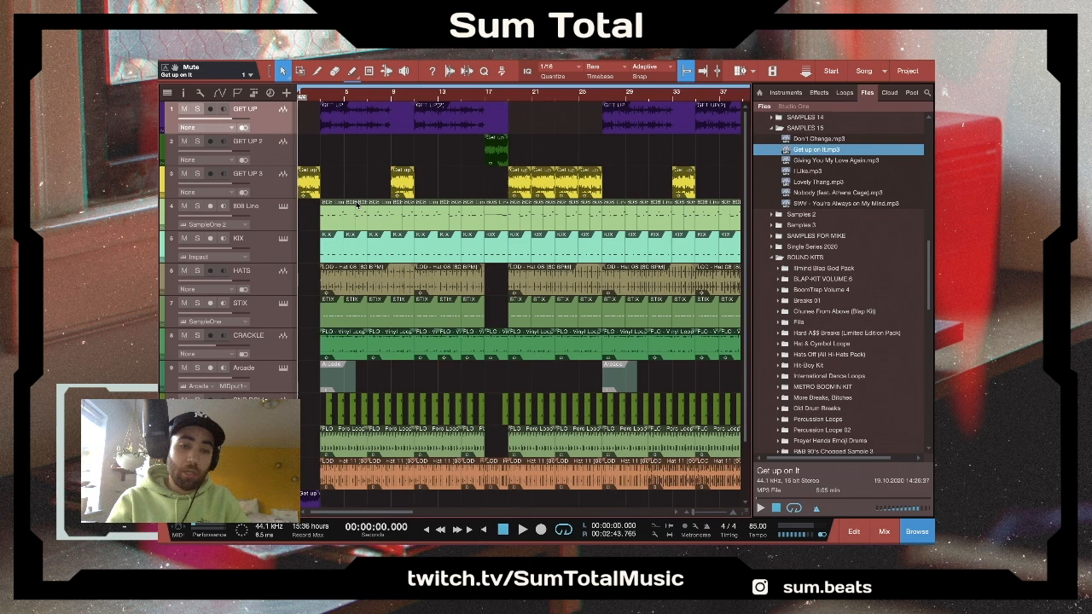
scroll(357, 205, down, 3)
key(s)
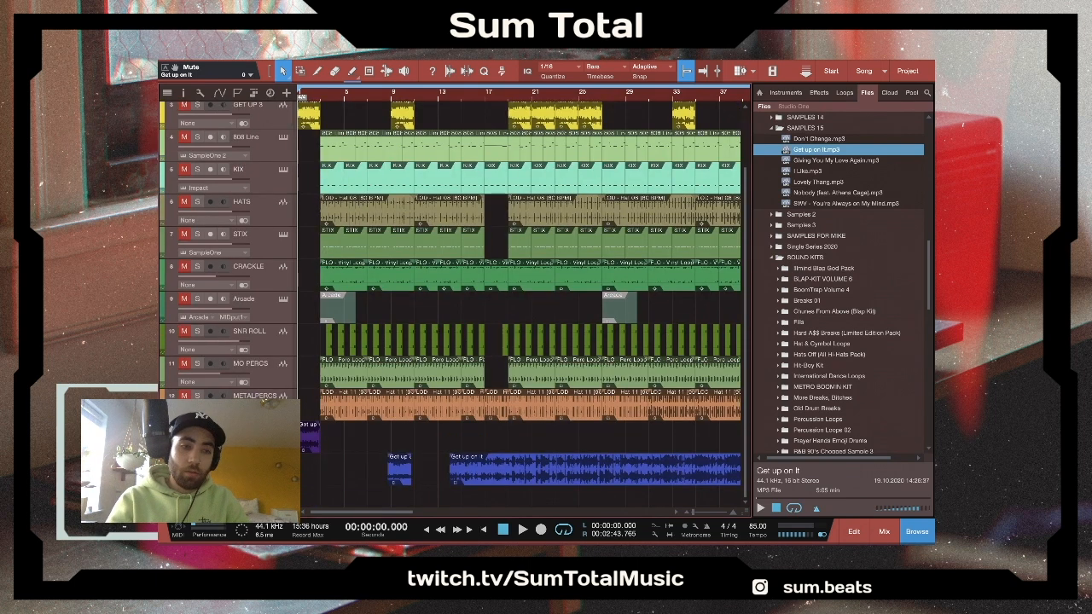
click(439, 100)
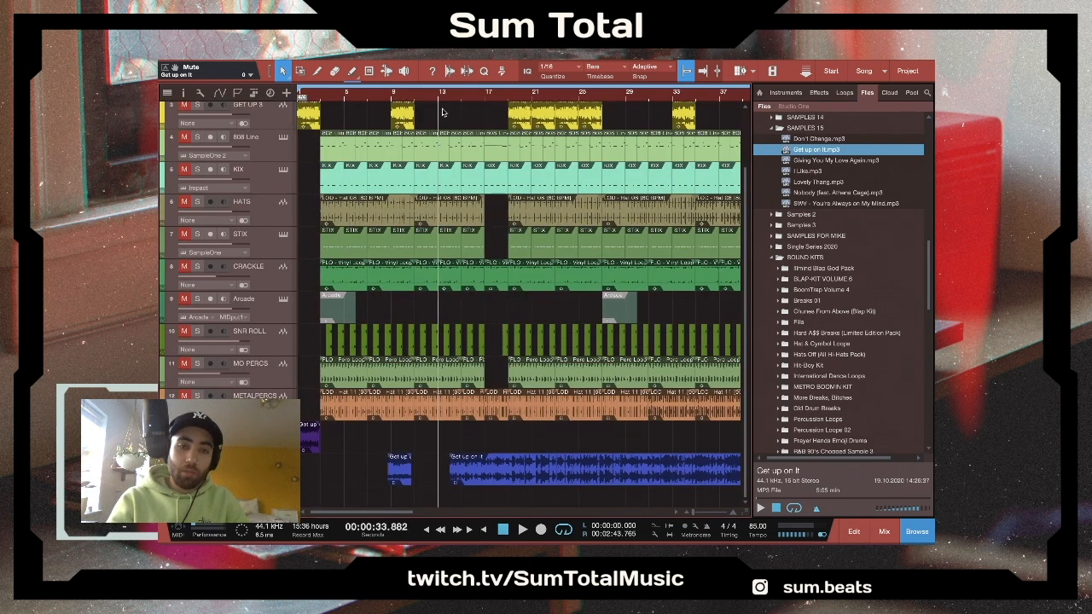
key(space)
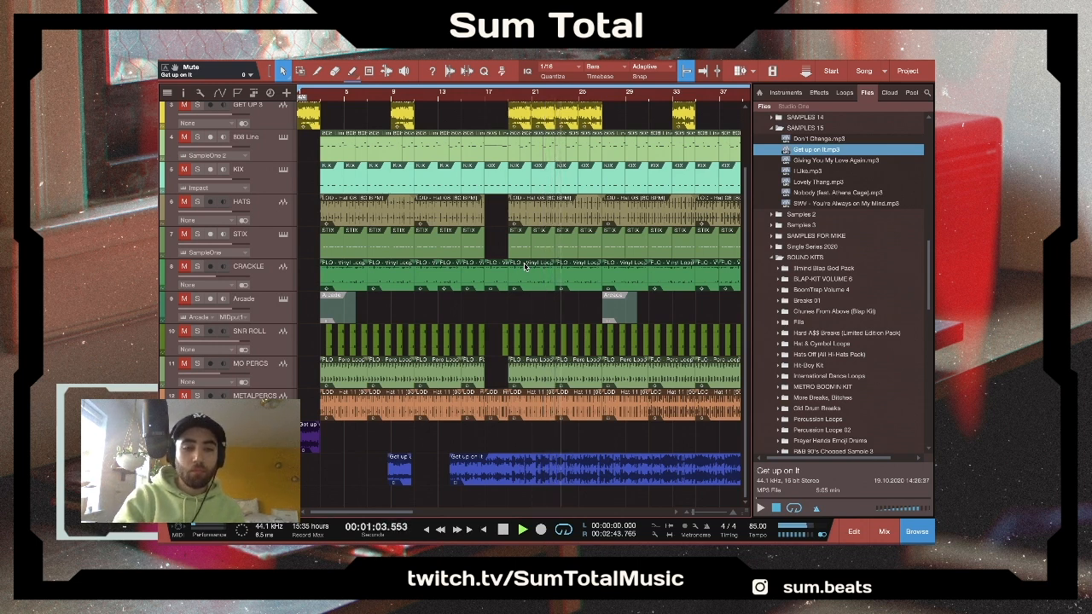
key(space)
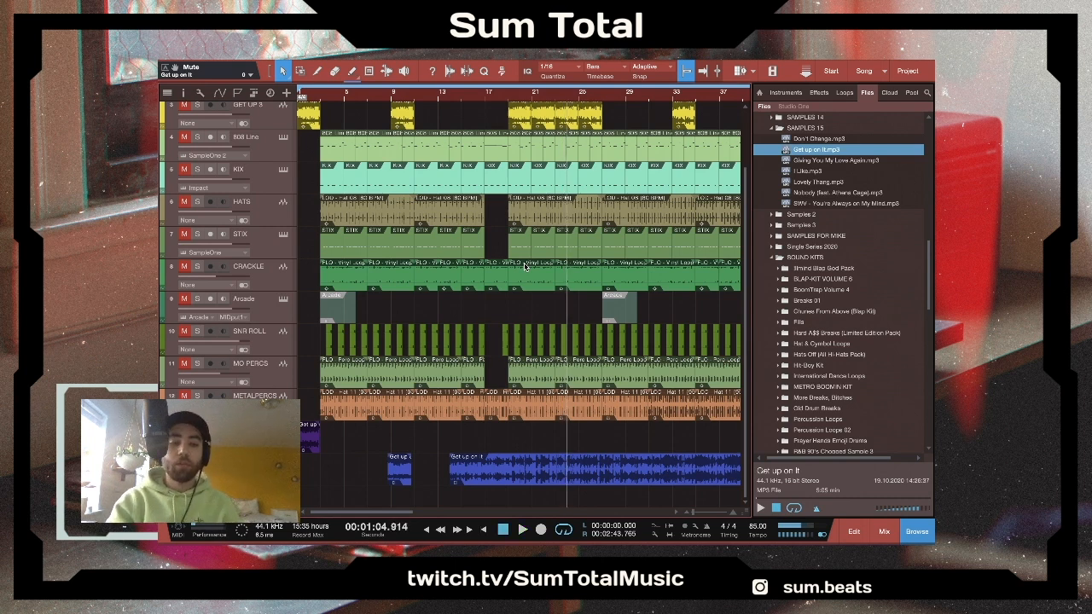
key(ctrl+s)
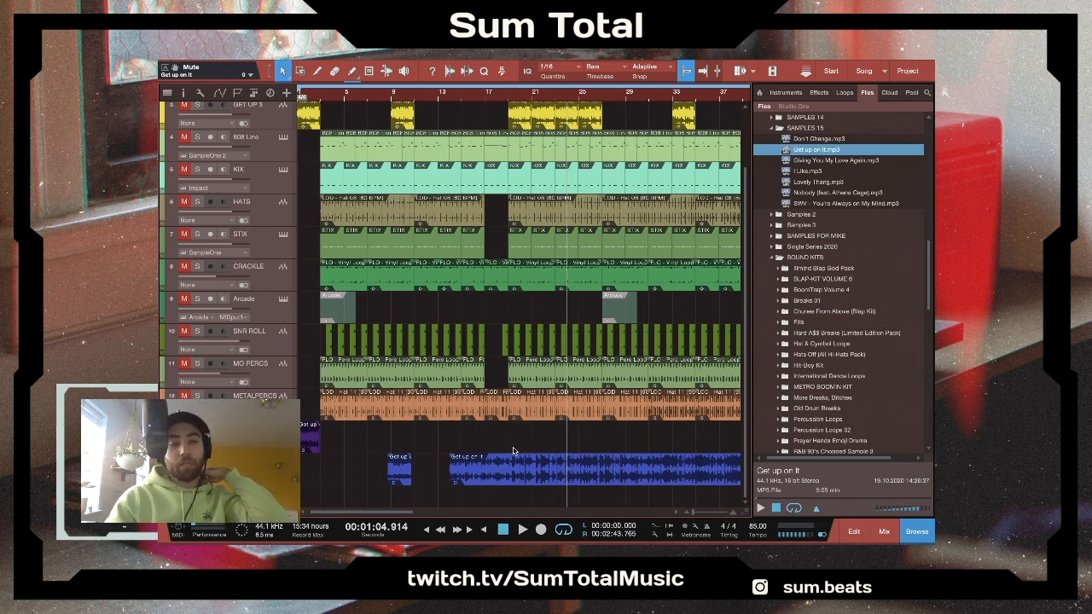
- Examine the original "Get up on it" sample along the timeline to its end, comparing its length with the beat's arrangement
scroll(514, 450, up, 2)
scroll(515, 450, down, 2)
scroll(408, 461, up, 1)
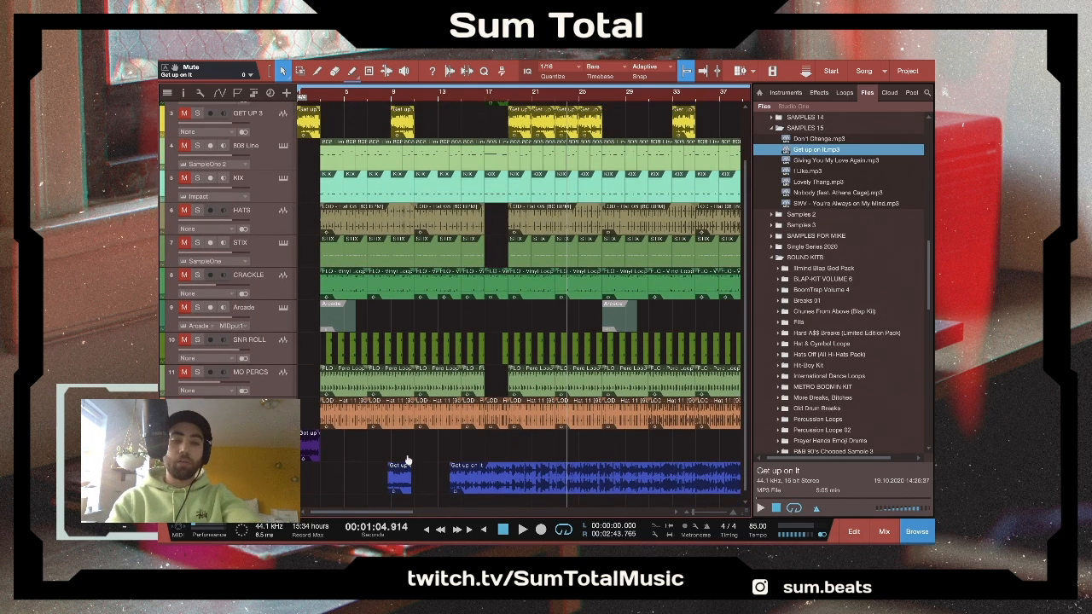
scroll(460, 442, right, 6)
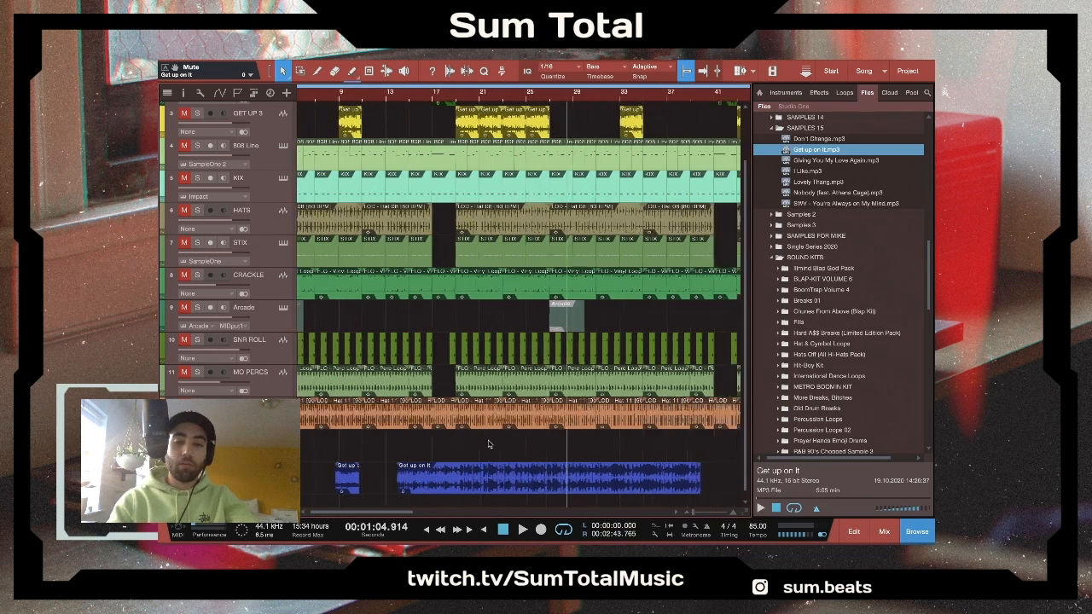
scroll(489, 444, right, 2)
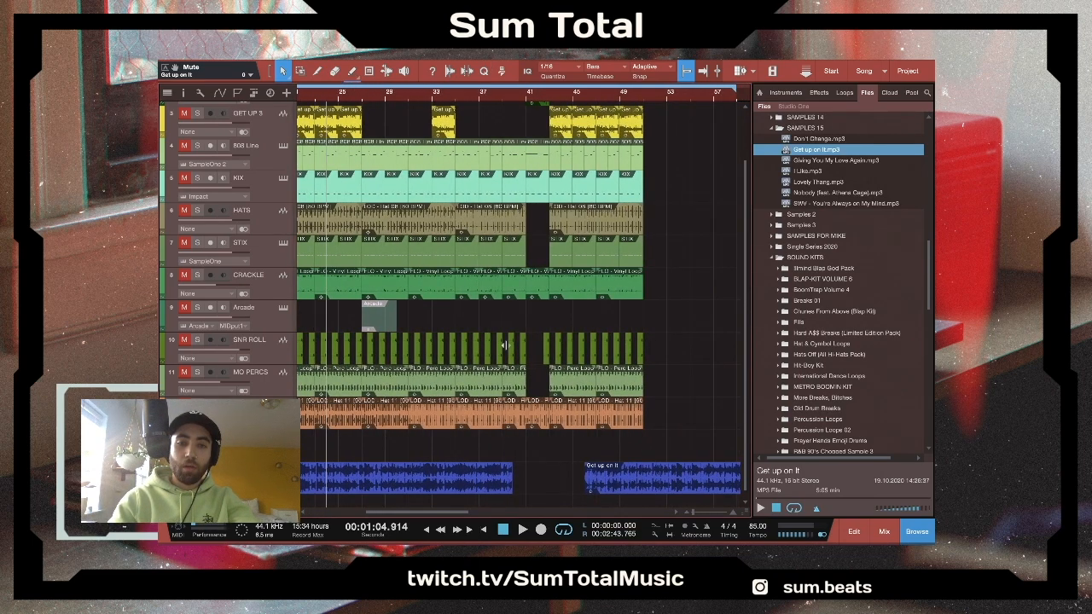
scroll(508, 428, right, 10)
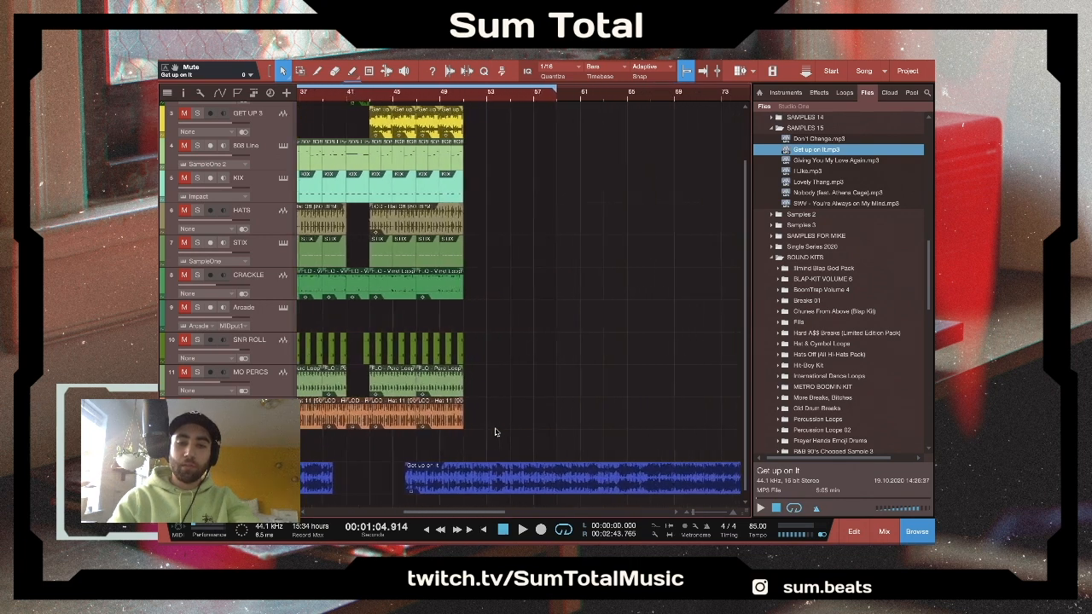
scroll(495, 432, right, 12)
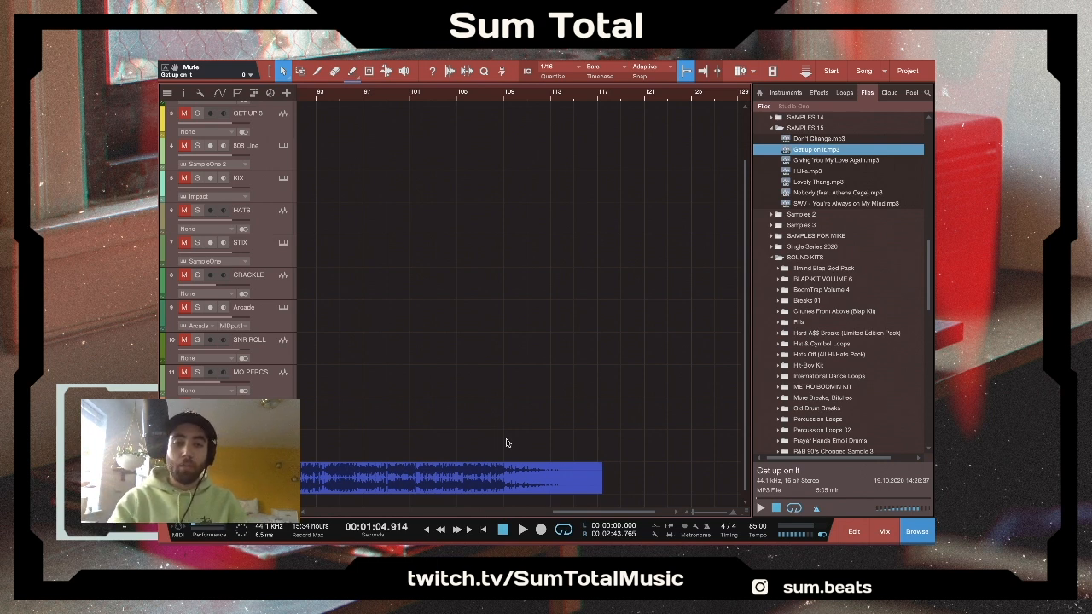
scroll(483, 430, left, 10)
scroll(483, 430, down, 5)
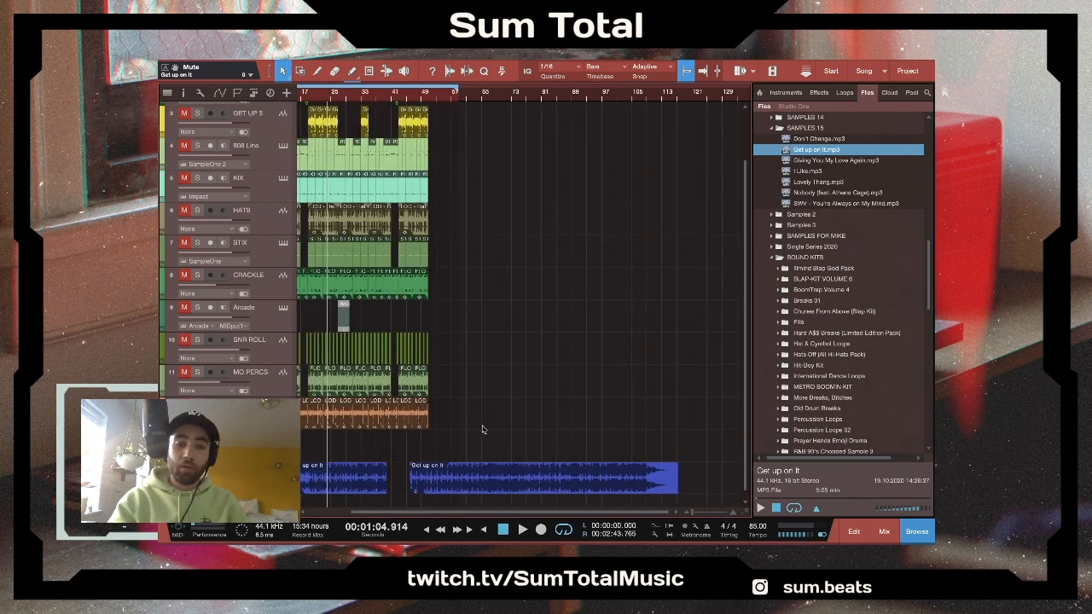
scroll(482, 430, left, 2)
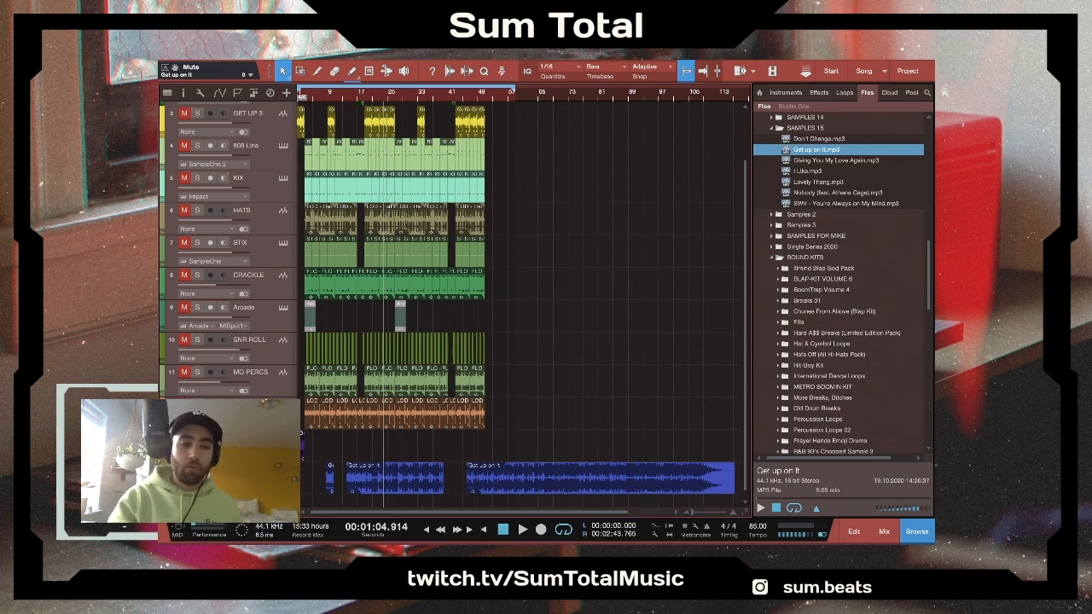
- Return to the song start and audition the opening clip of the GET UP 3 track in solo
scroll(355, 407, up, 2)
key(comma)
key(e)
key(e)
key(e)
key(e)
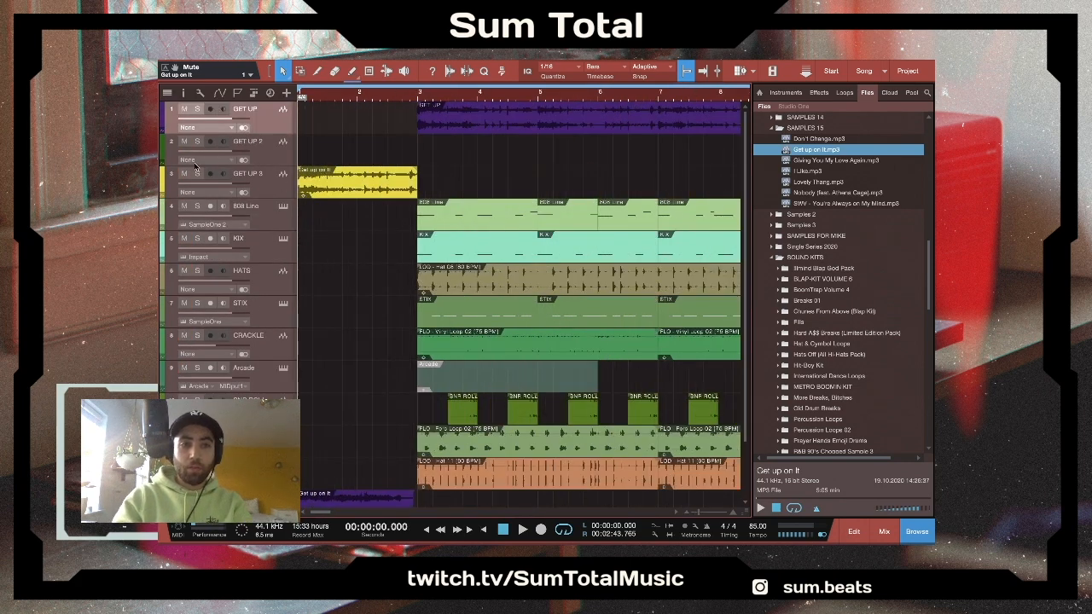
click(198, 173)
key(space)
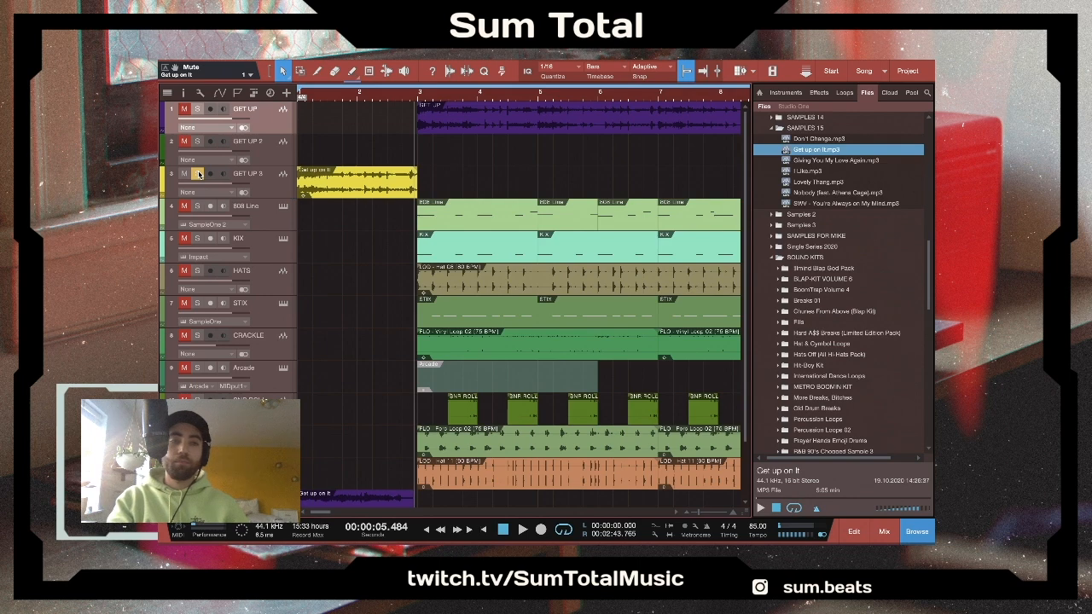
click(198, 174)
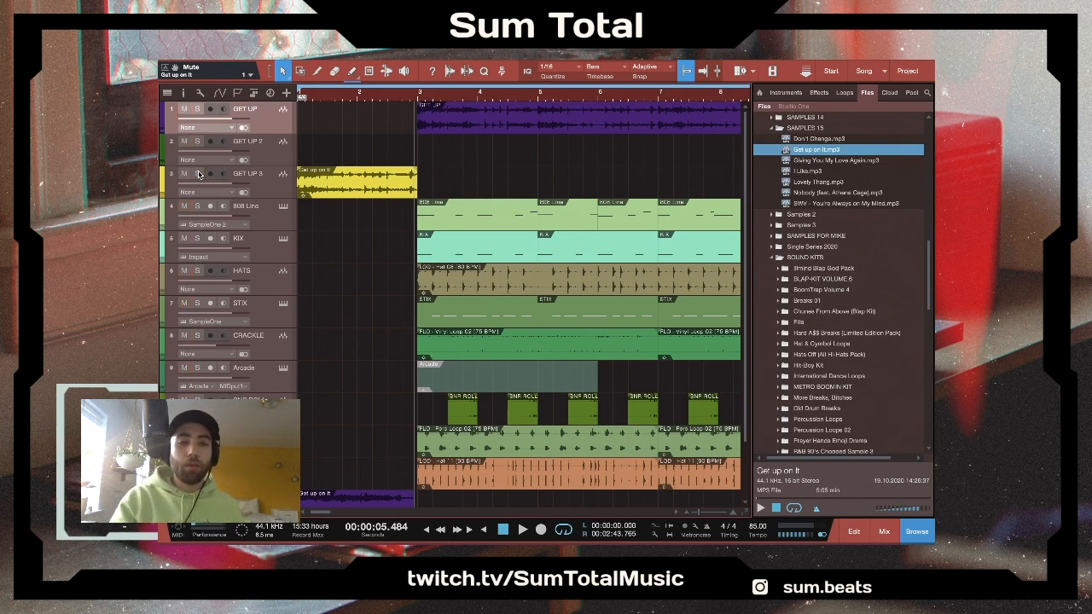
- Solo the GET UP track, play it from bar 3, and add GET UP 3 to the solo during playback
key(w)
key(w)
key(w)
key(w)
key(w)
key(w)
key(w)
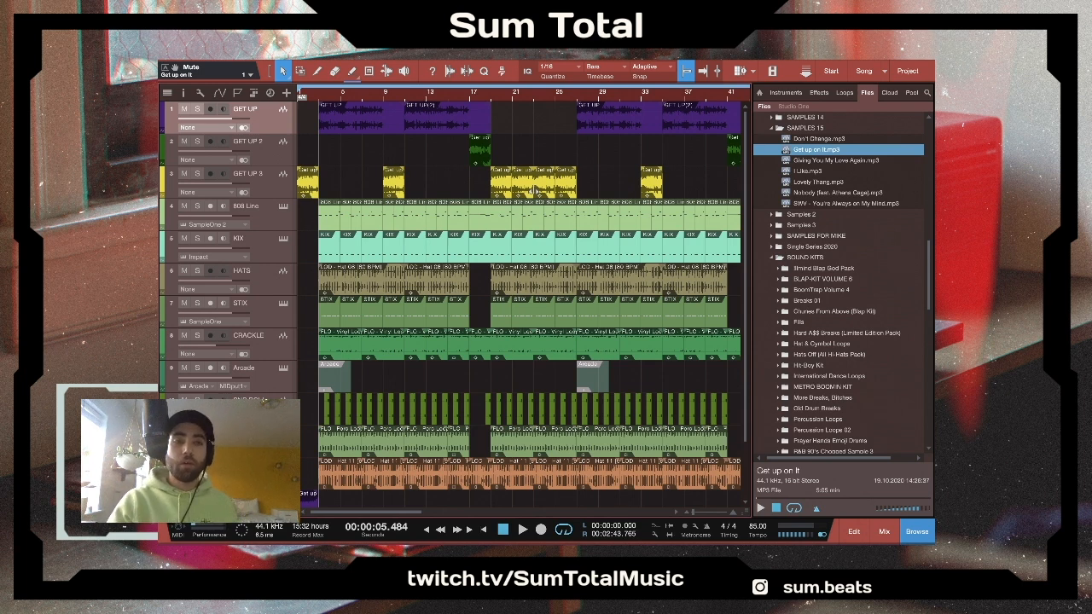
click(197, 109)
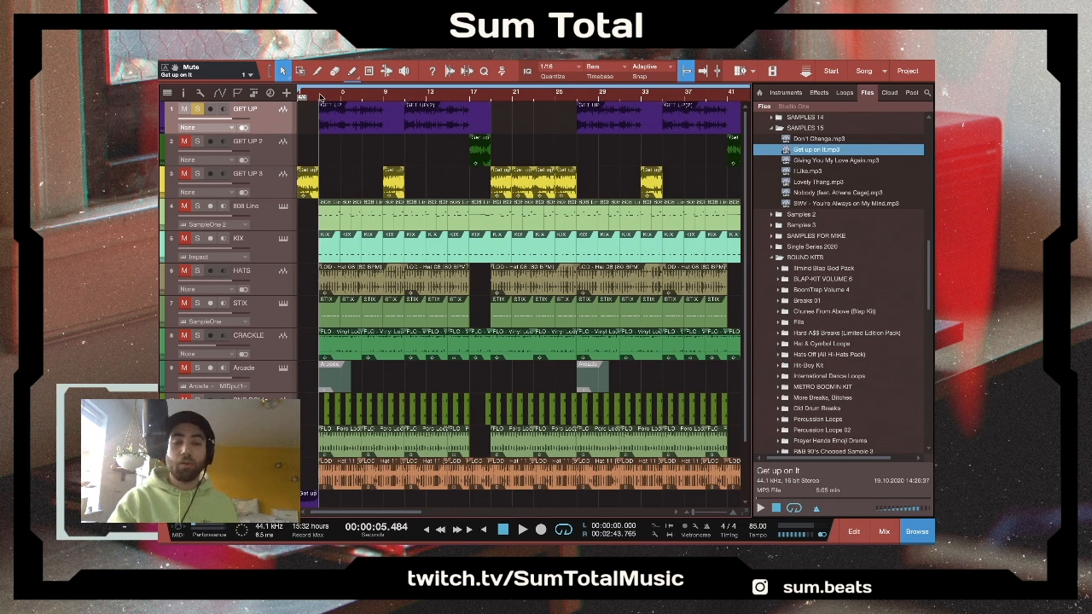
key(space)
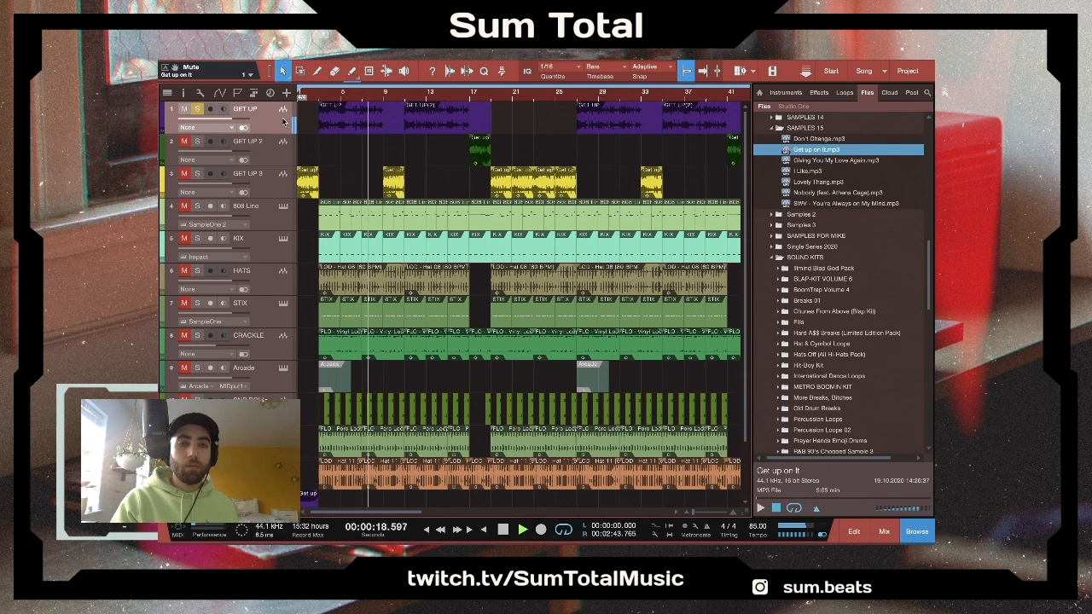
click(198, 173)
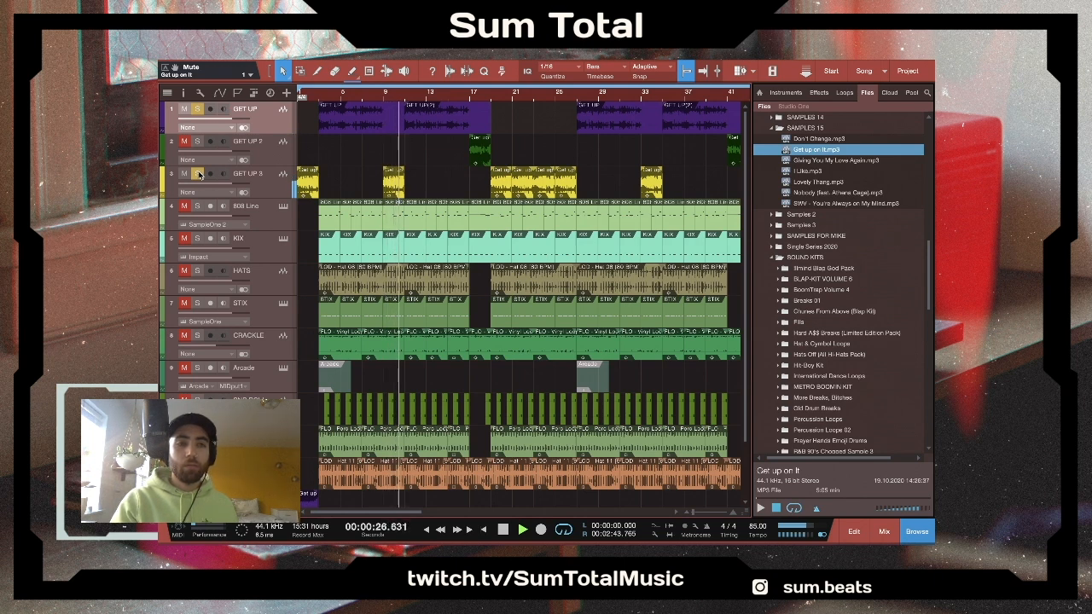
key(space)
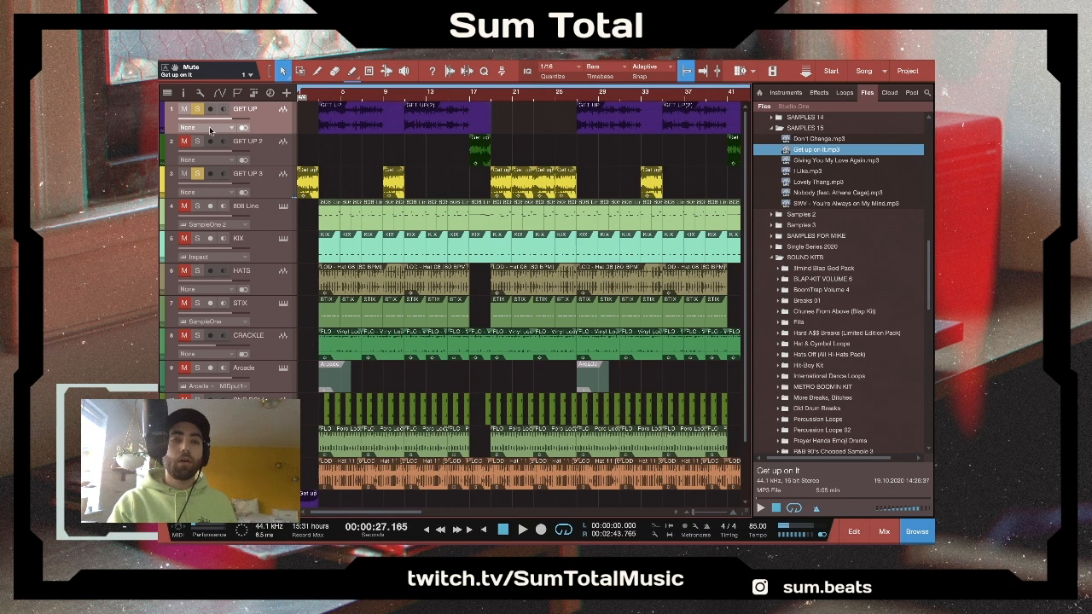
- Add the GET UP 2 track to the solo and play its first clip from bar 17
click(198, 141)
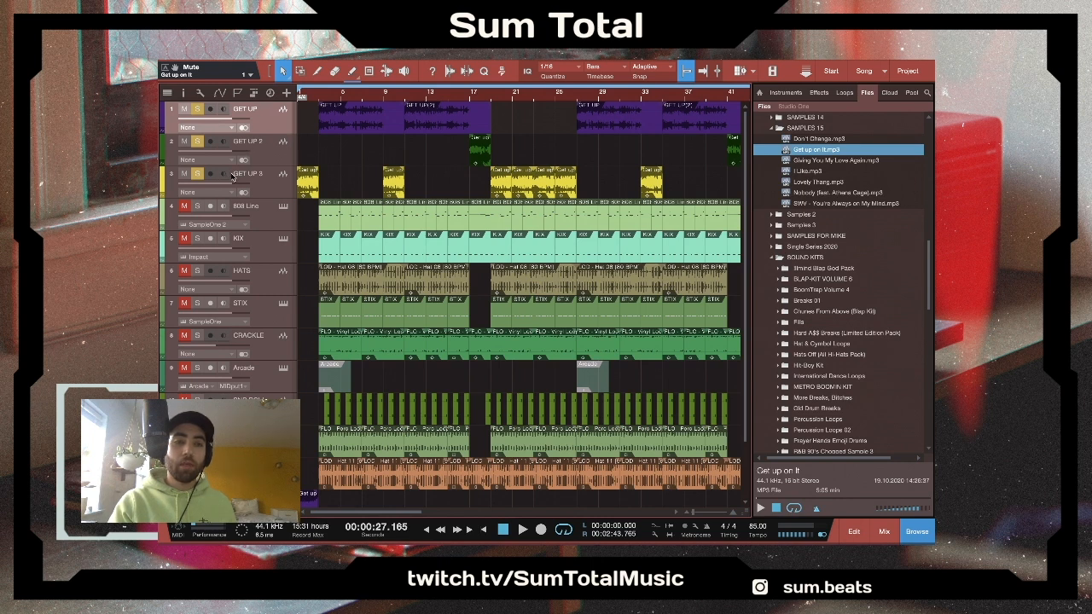
click(469, 96)
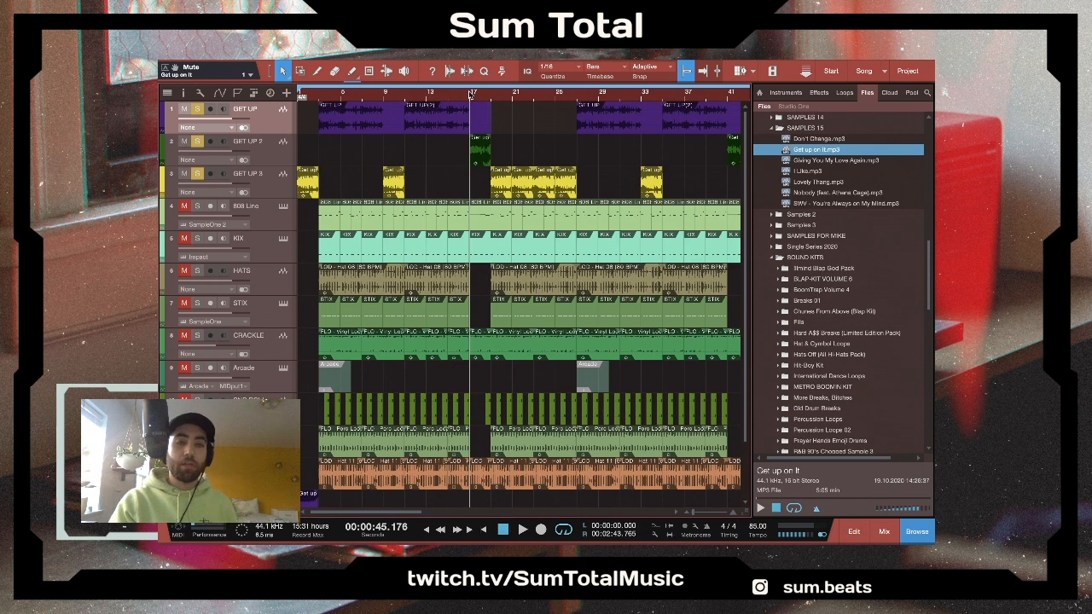
key(space)
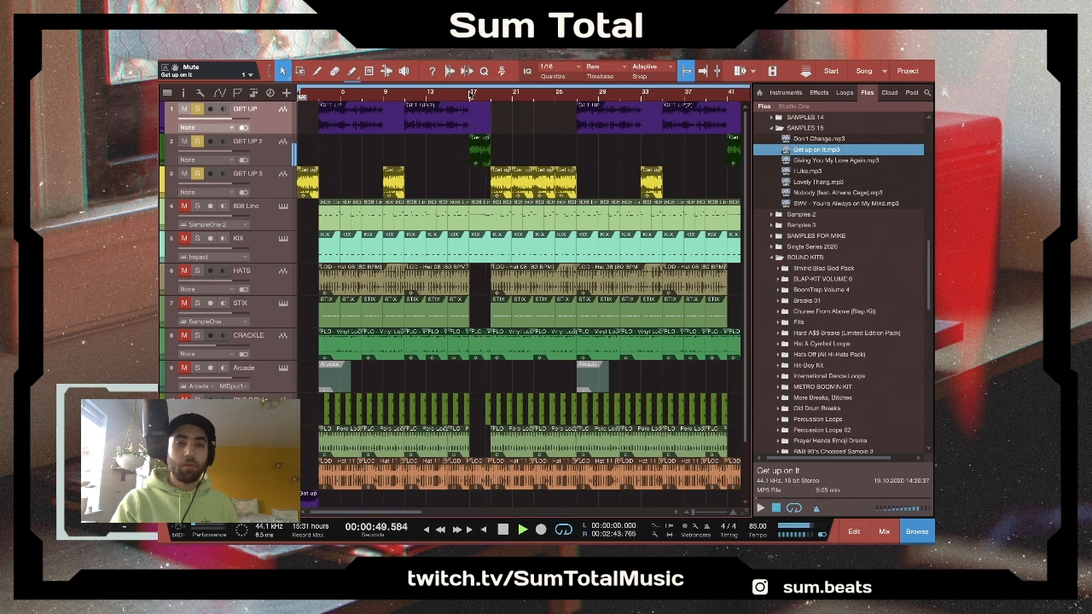
key(space)
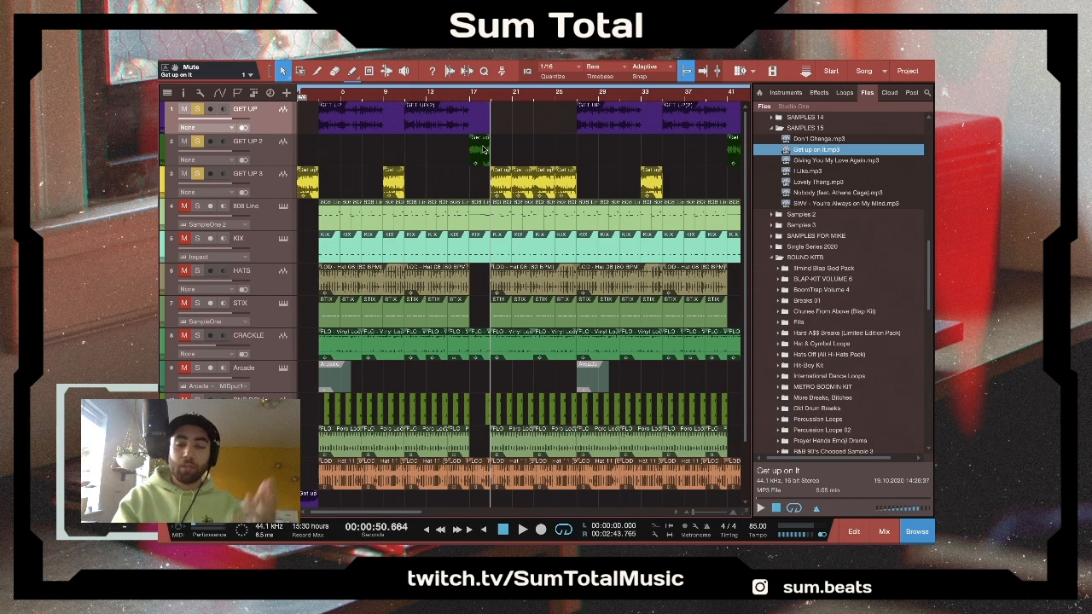
scroll(482, 154, right, 3)
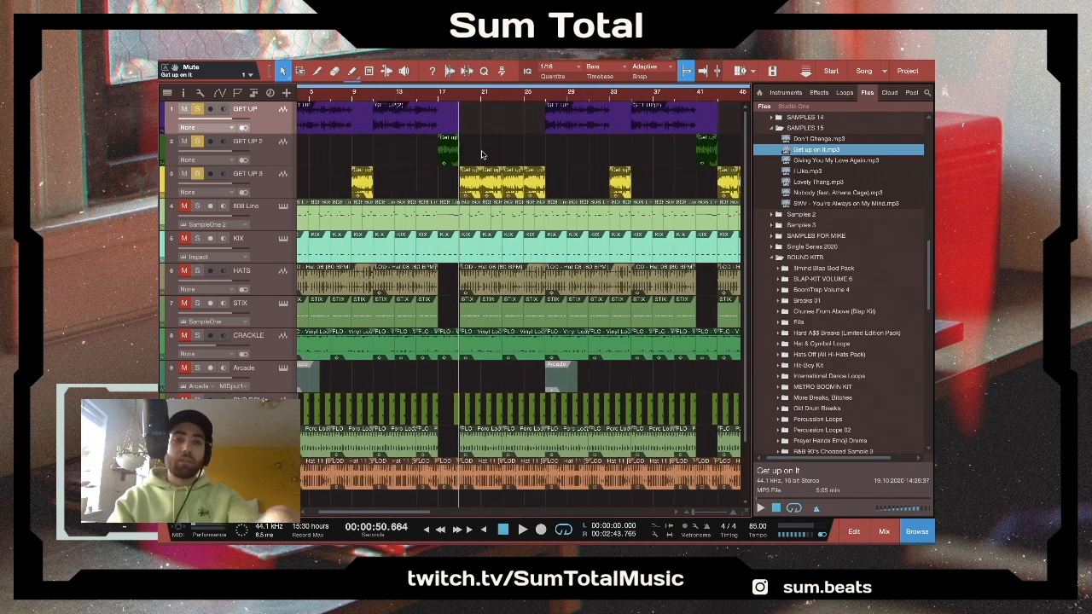
scroll(482, 154, right, 20)
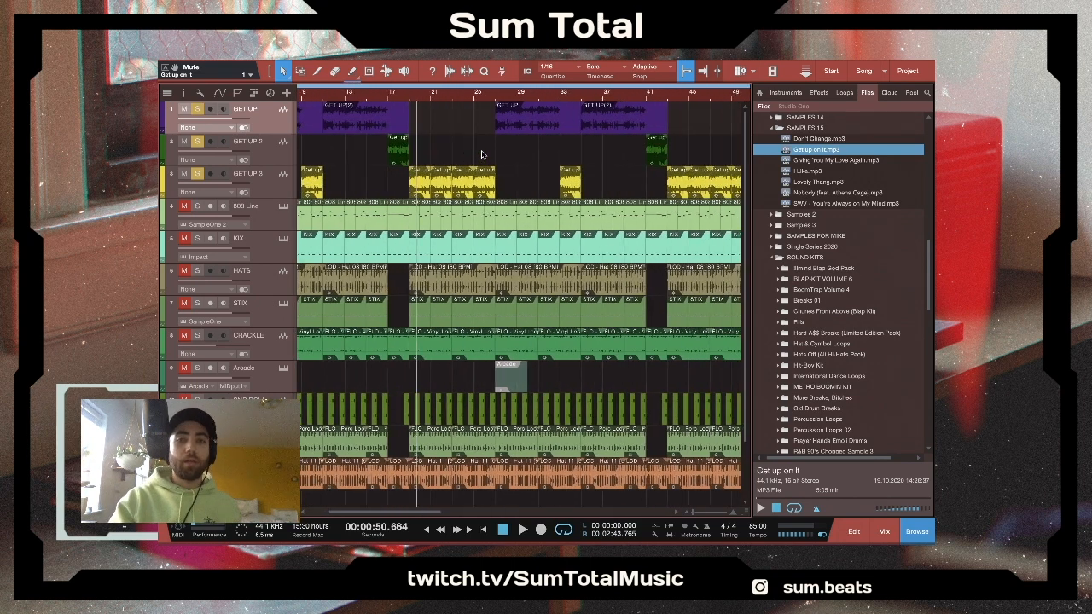
scroll(482, 154, left, 20)
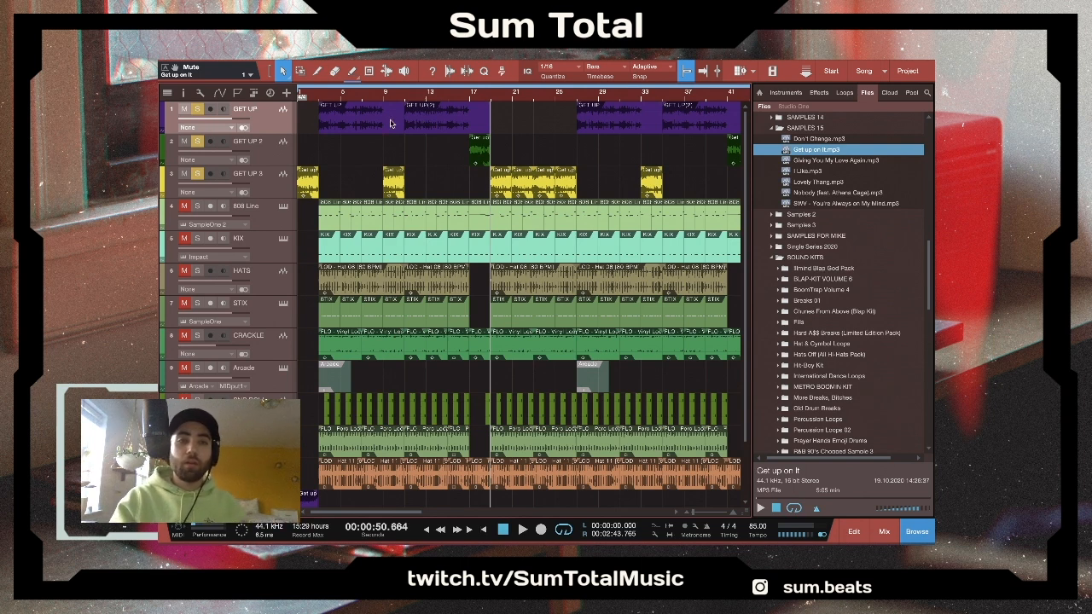
- Open the Tuner insert on the GET UP mixer channel and play the soloed sample from bar 3 to check its pitch
click(321, 100)
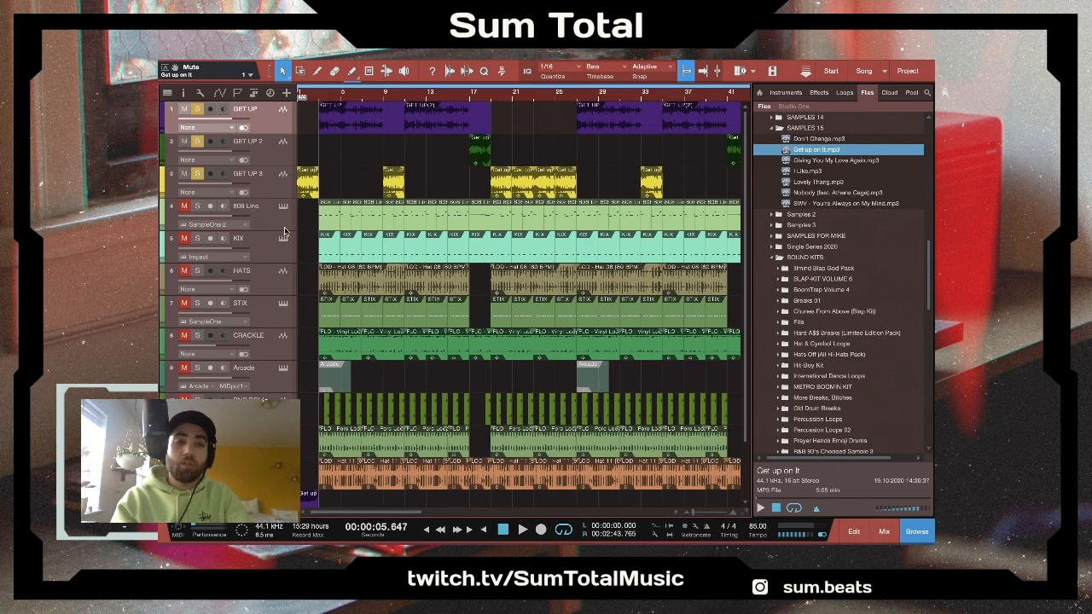
click(229, 215)
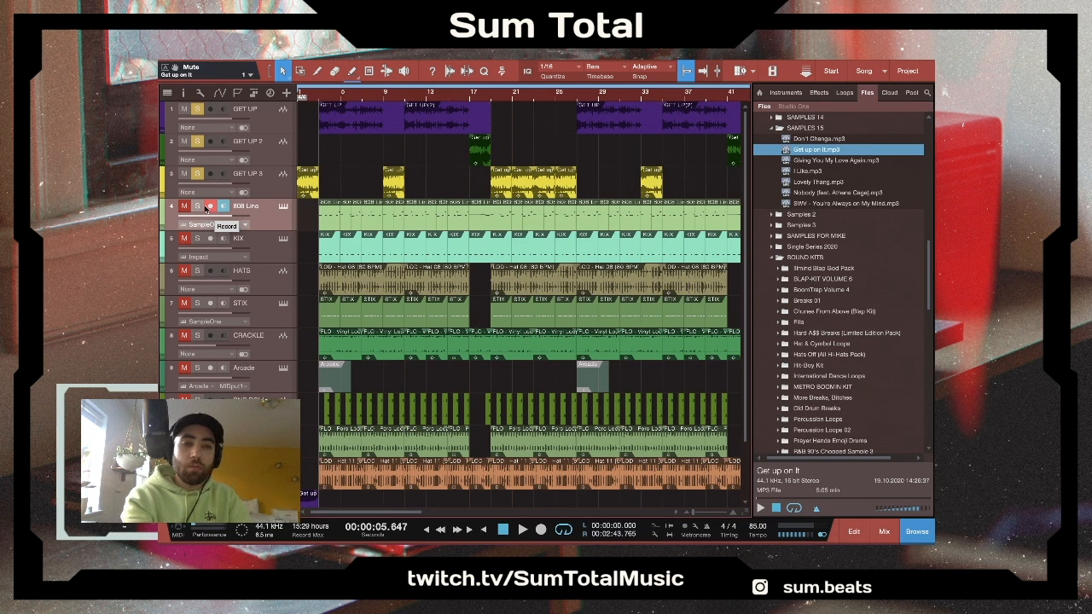
key(F3)
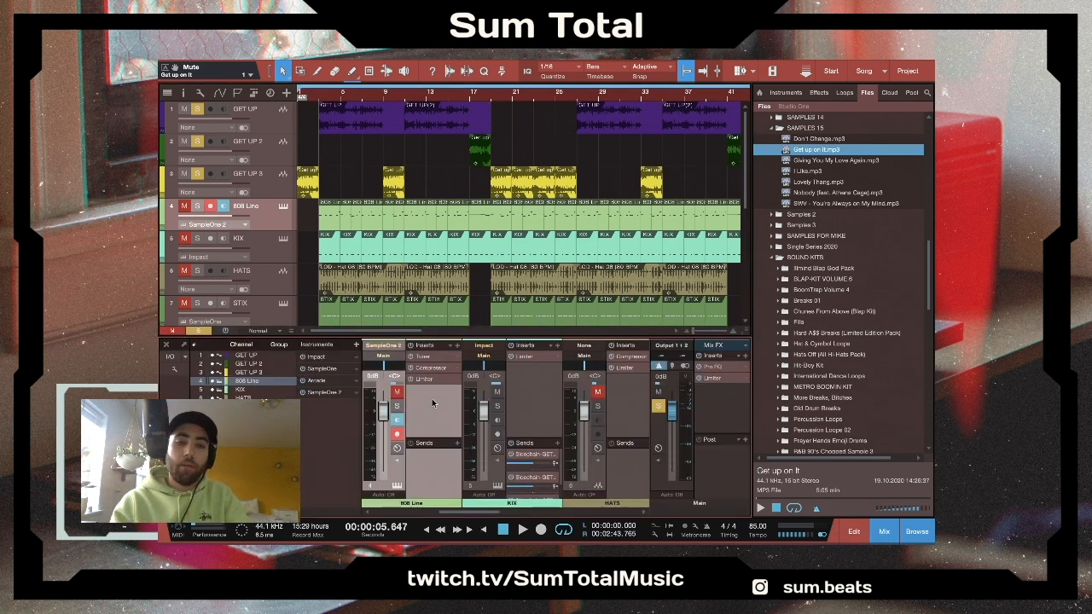
scroll(433, 403, left, 5)
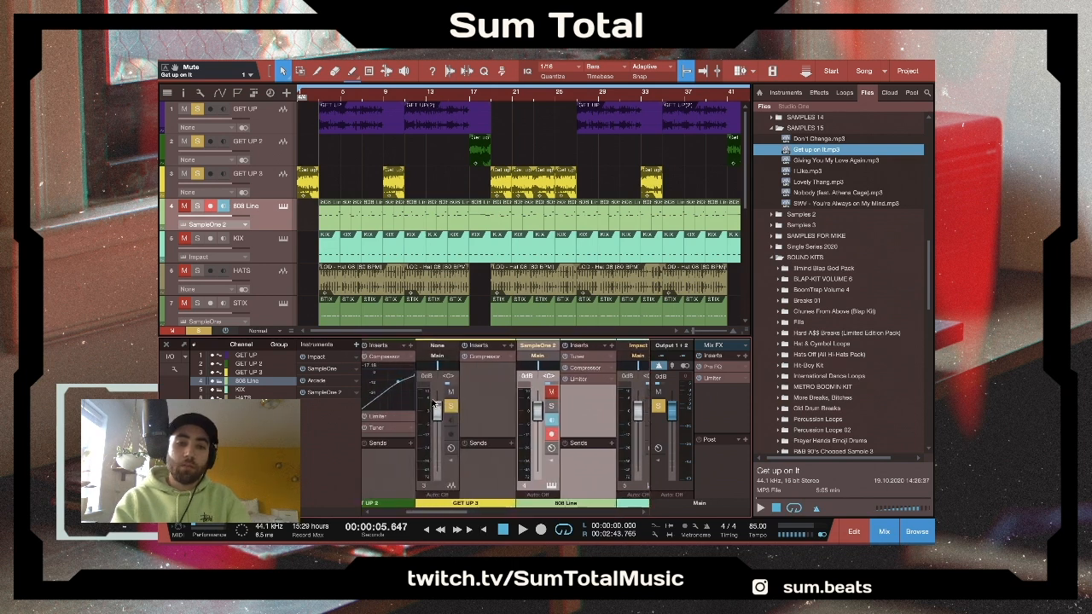
scroll(432, 403, left, 3)
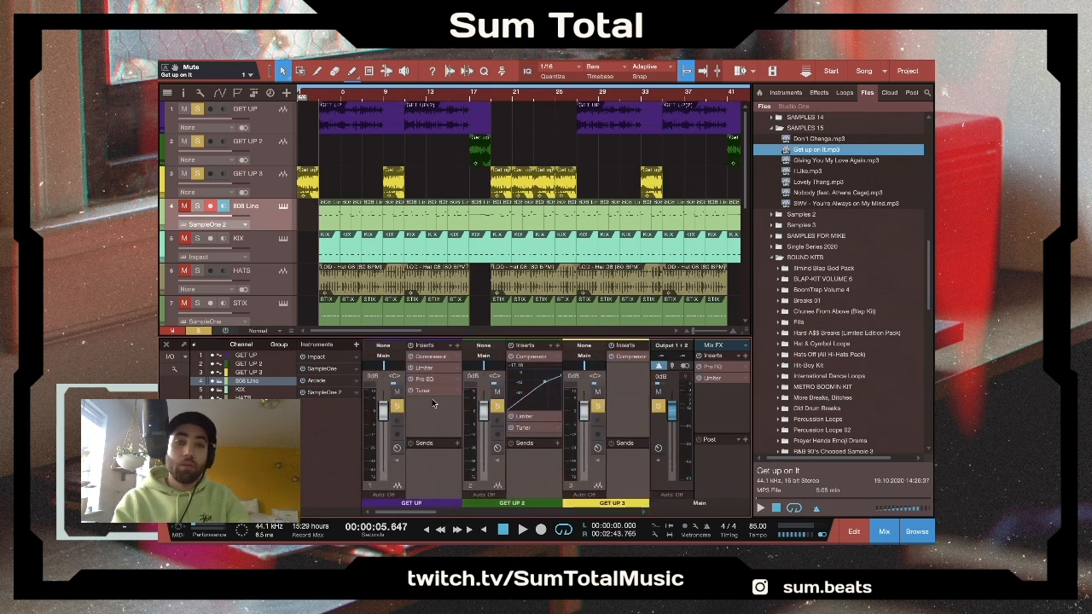
click(421, 391)
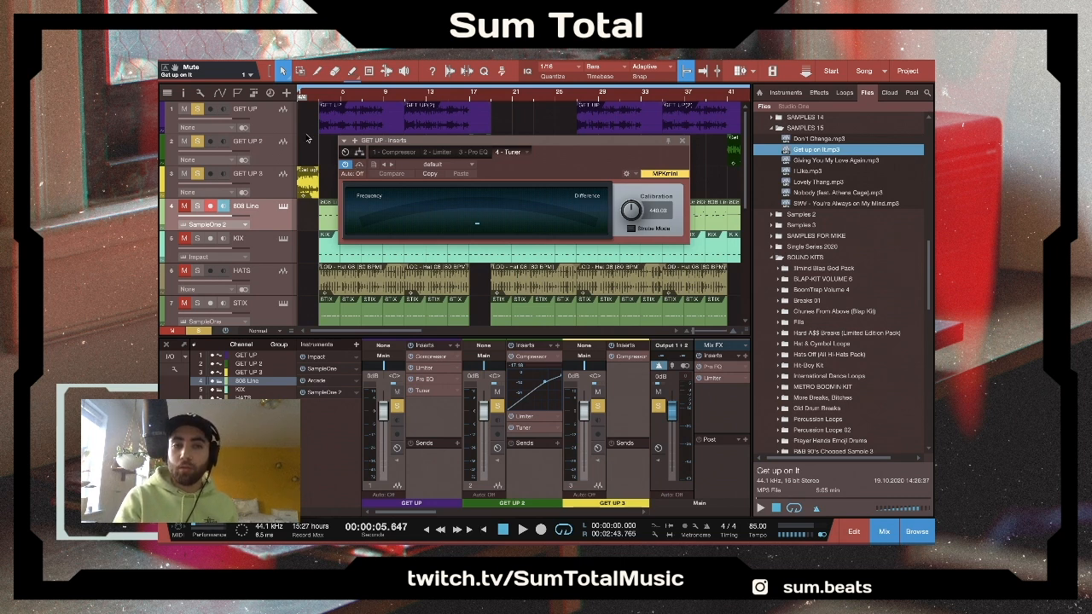
key(space)
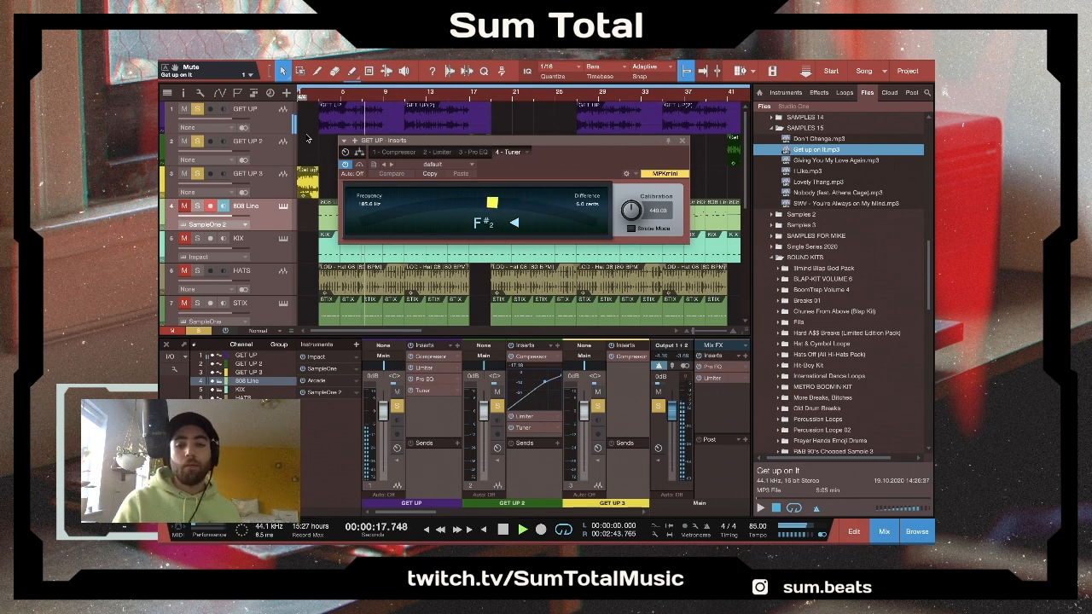
- Move the Tuner window clear of the GET UP clips and replay the soloed sample briefly from bar 3 to check its pitch
key(space)
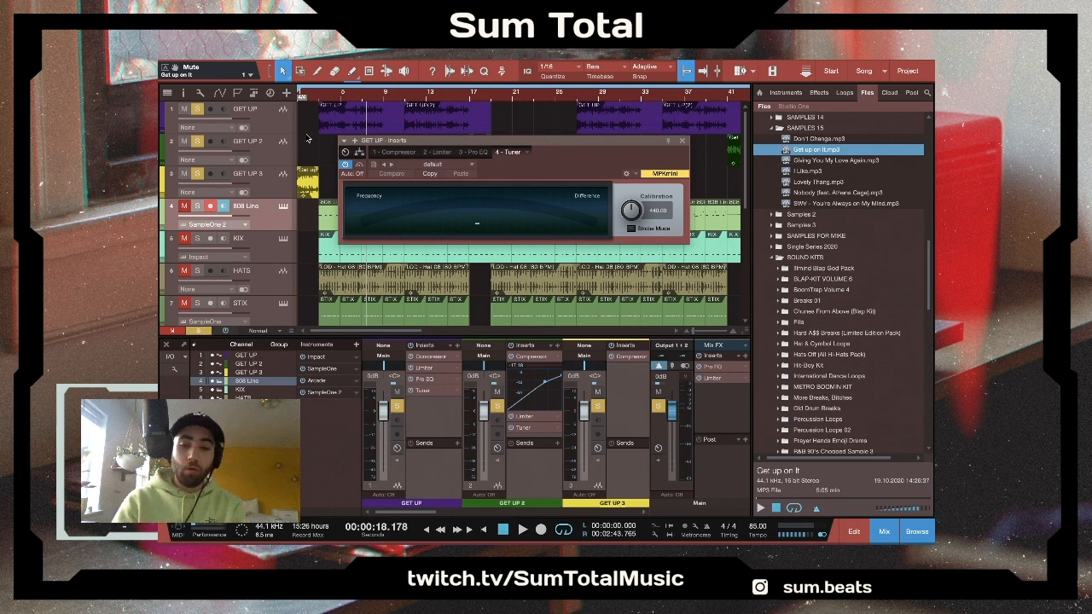
key(e)
key(e)
scroll(325, 192, left, 5)
scroll(324, 192, right, 1)
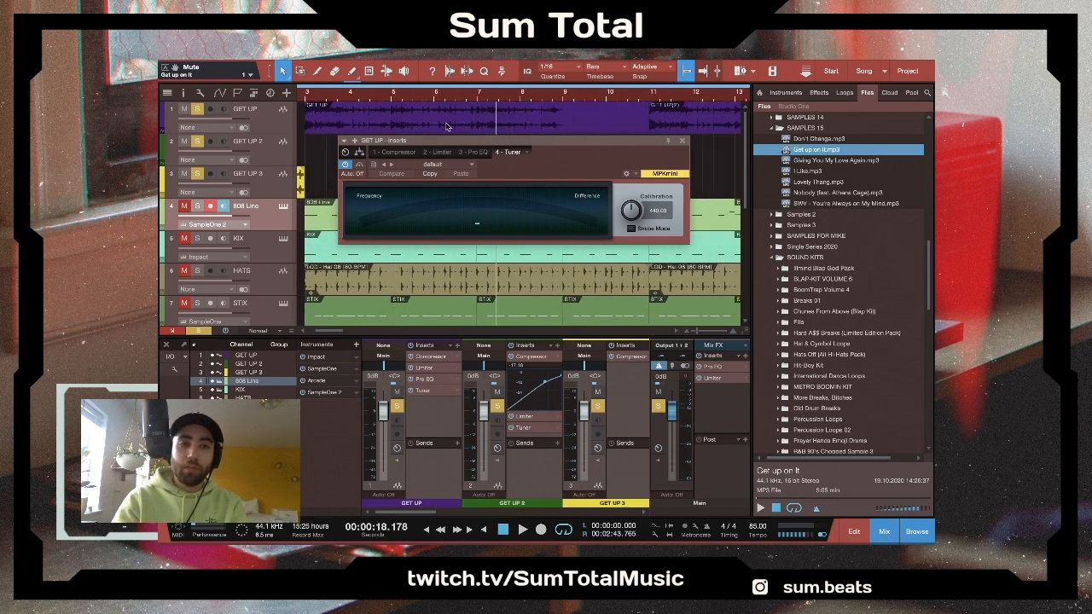
drag(429, 142, 534, 155)
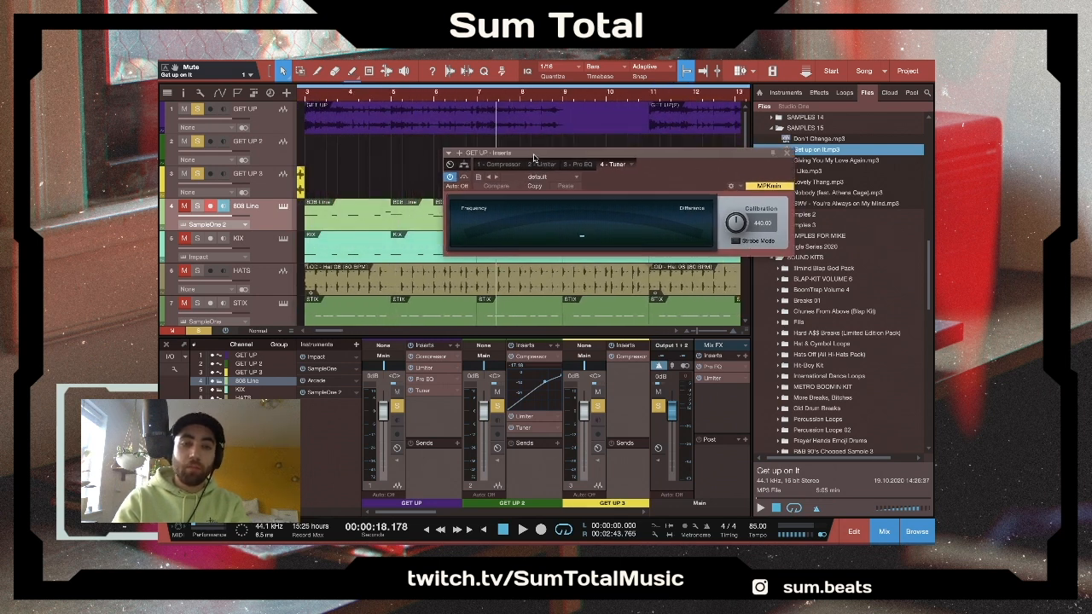
click(307, 95)
key(space)
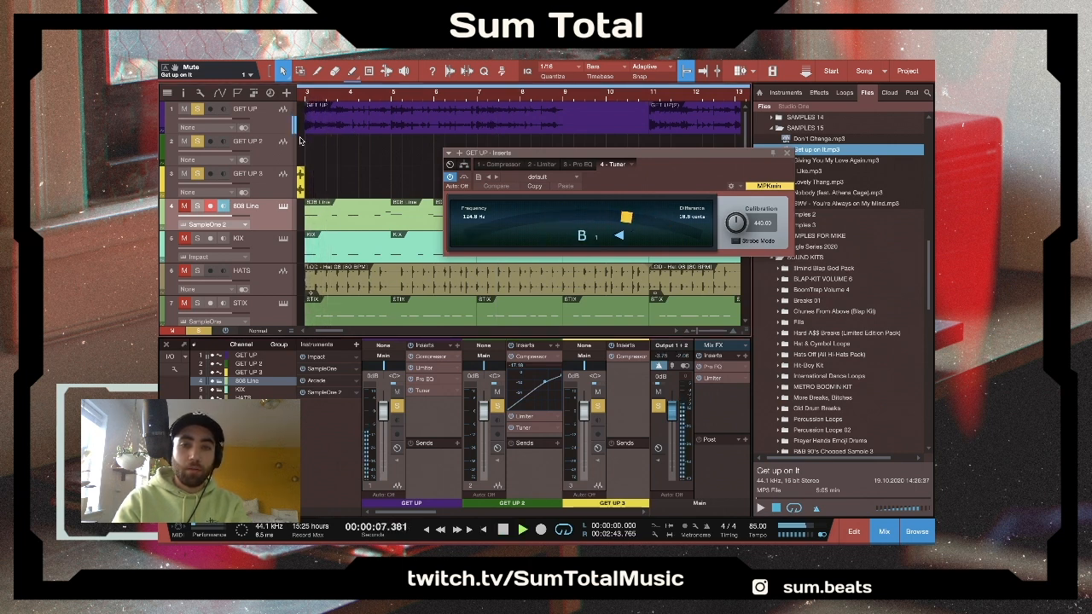
key(space)
- Add the 808 Line track to the solo, open its channel's Tuner insert and play from bar 3 to check the bass pitch
click(197, 206)
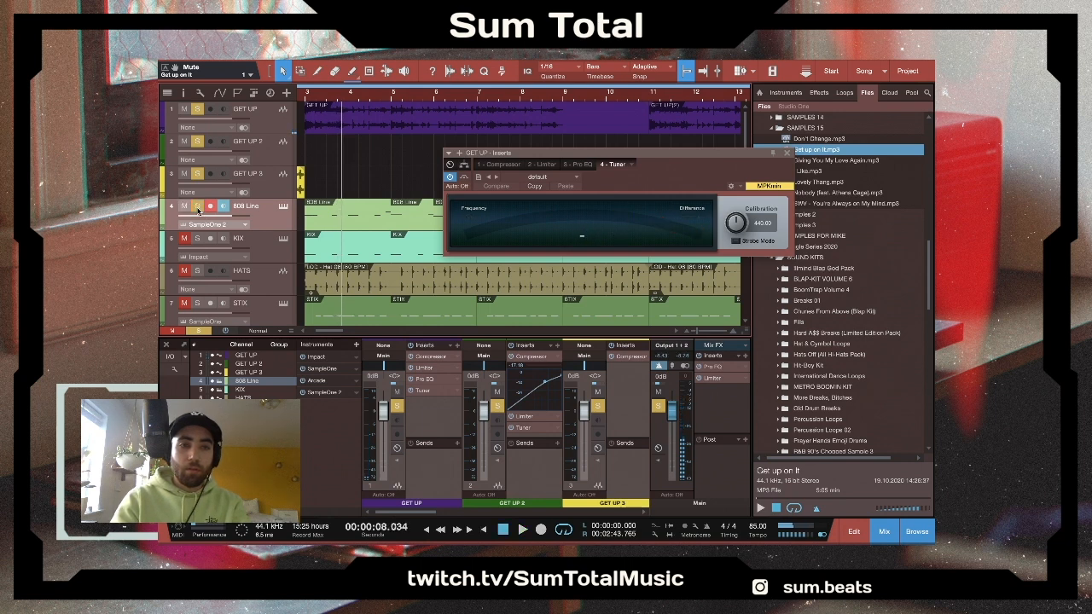
click(306, 95)
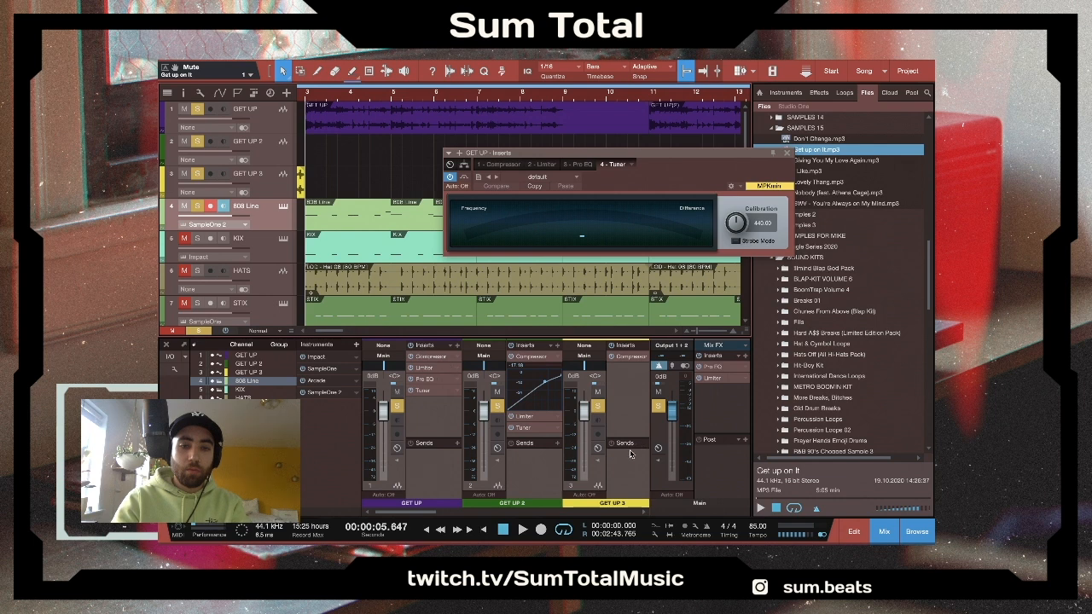
scroll(610, 453, right, 4)
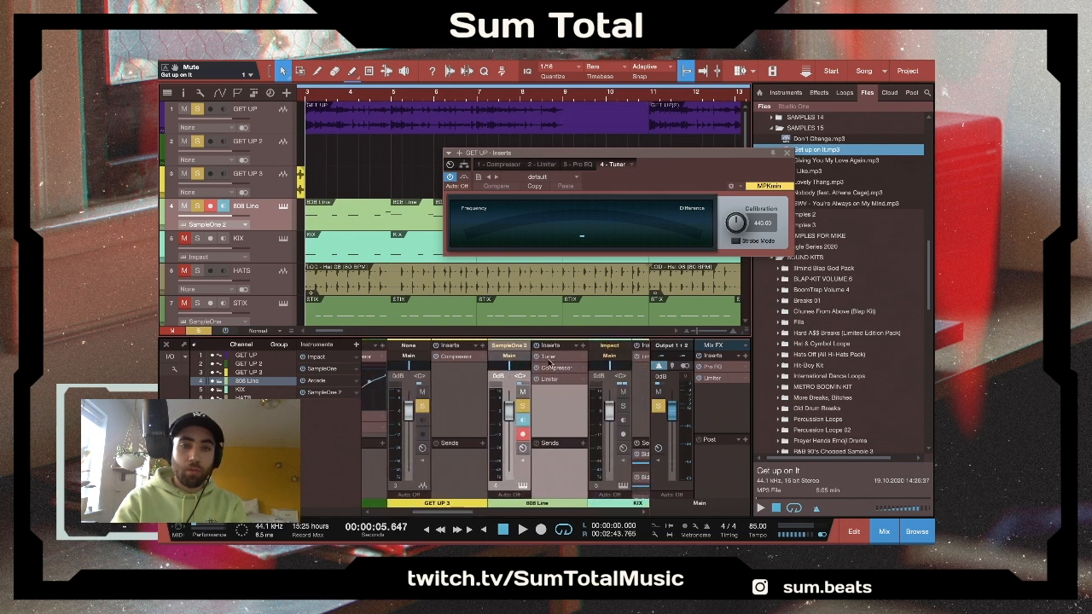
click(550, 359)
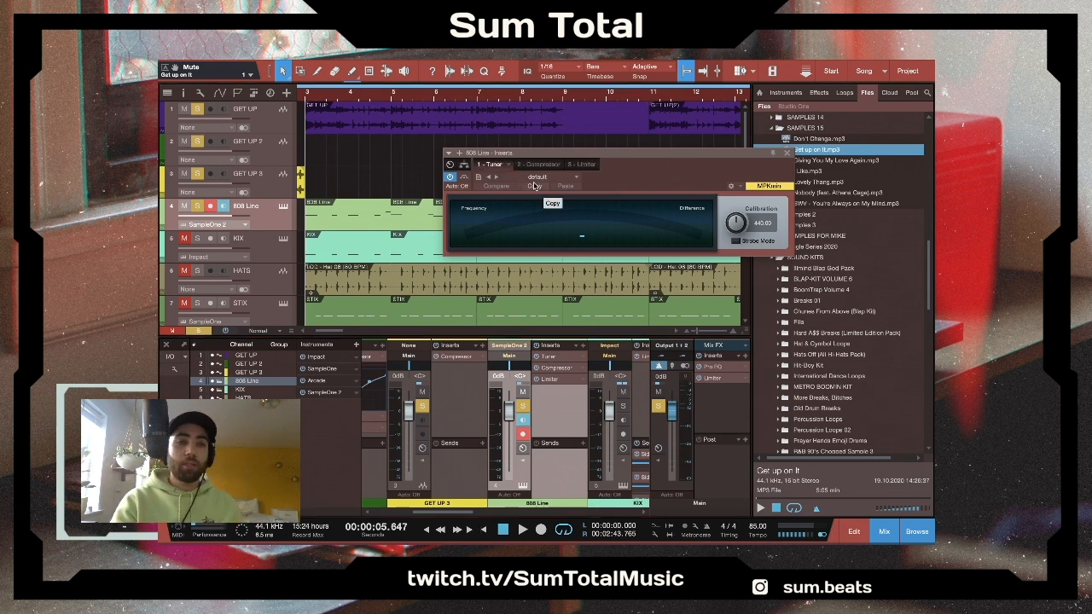
key(space)
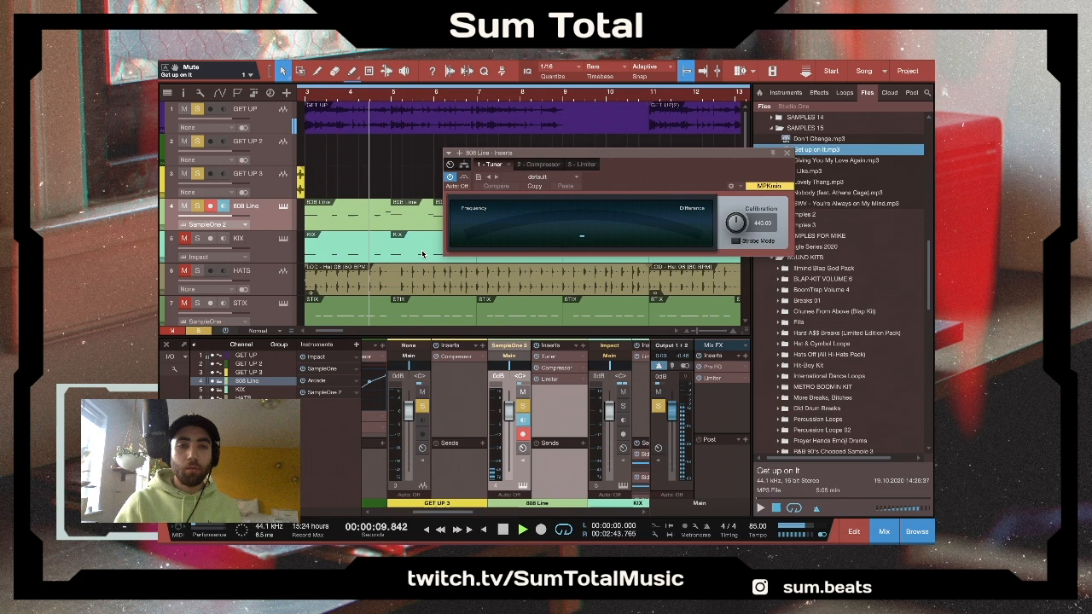
drag(590, 154, 505, 270)
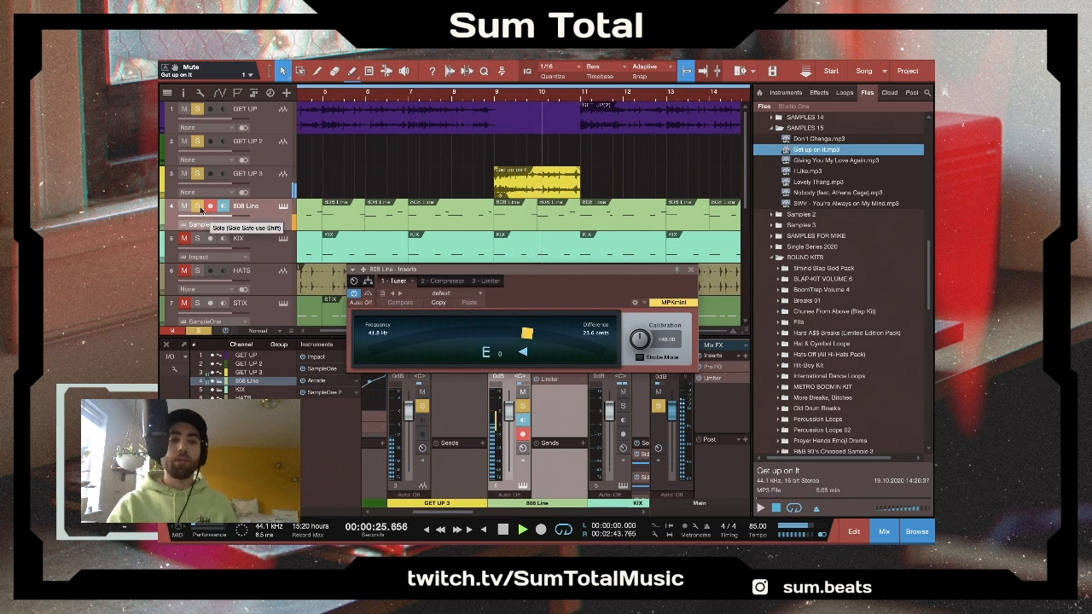
- Remove the three GET UP tracks from the solo to hear the 808 Line alone, and clear the 808 solo
click(197, 174)
click(197, 140)
click(197, 109)
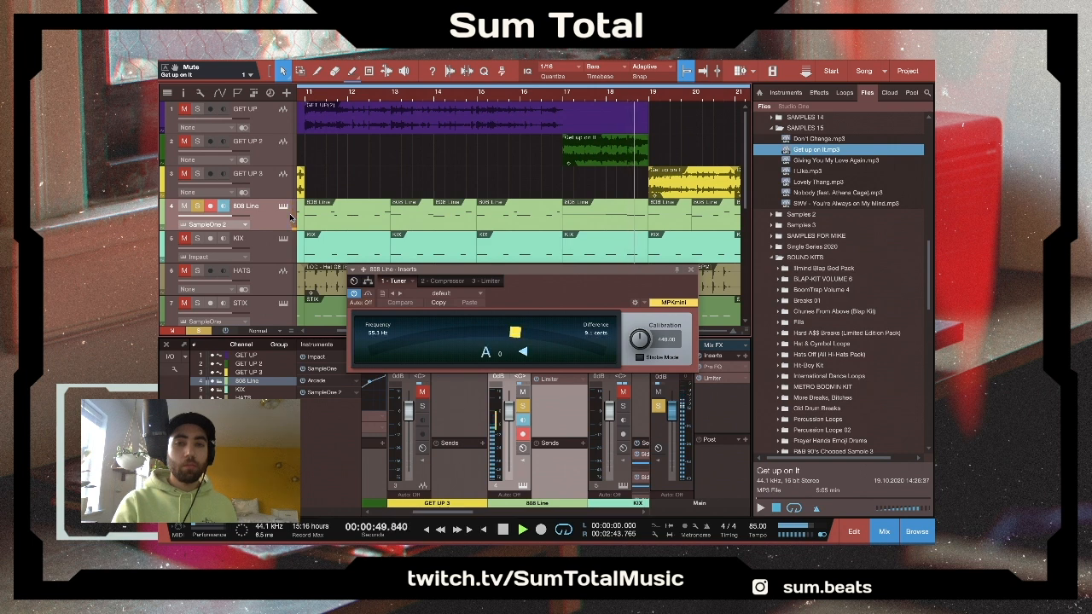
click(196, 208)
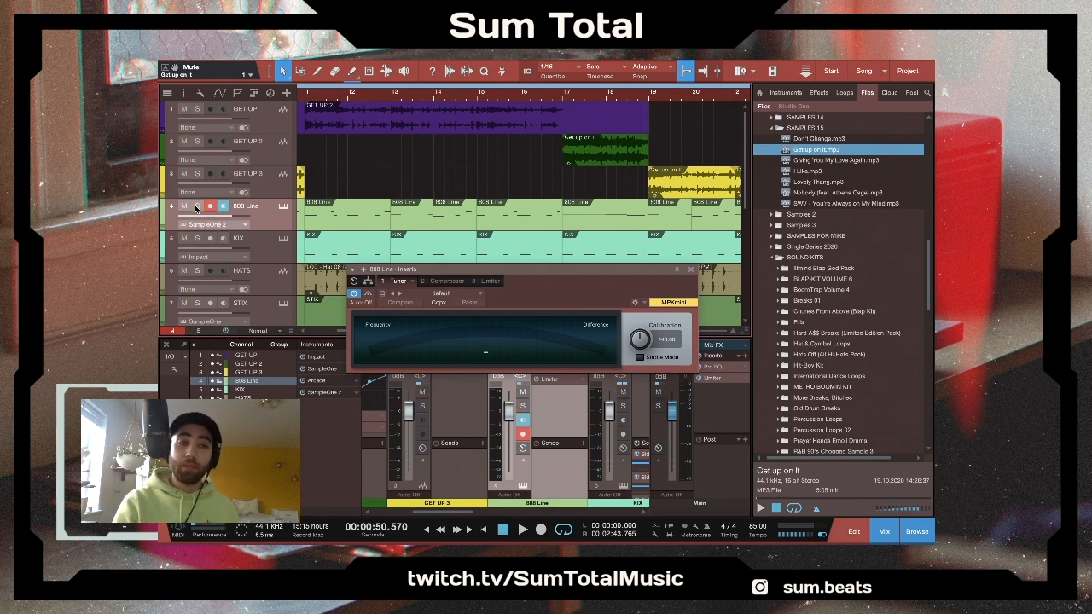
- Solo the 808 Line with the GET UP tracks, play them together into the bar 19 section, and close the Tuner window
click(198, 208)
click(198, 175)
click(198, 143)
scroll(428, 131, down, 2)
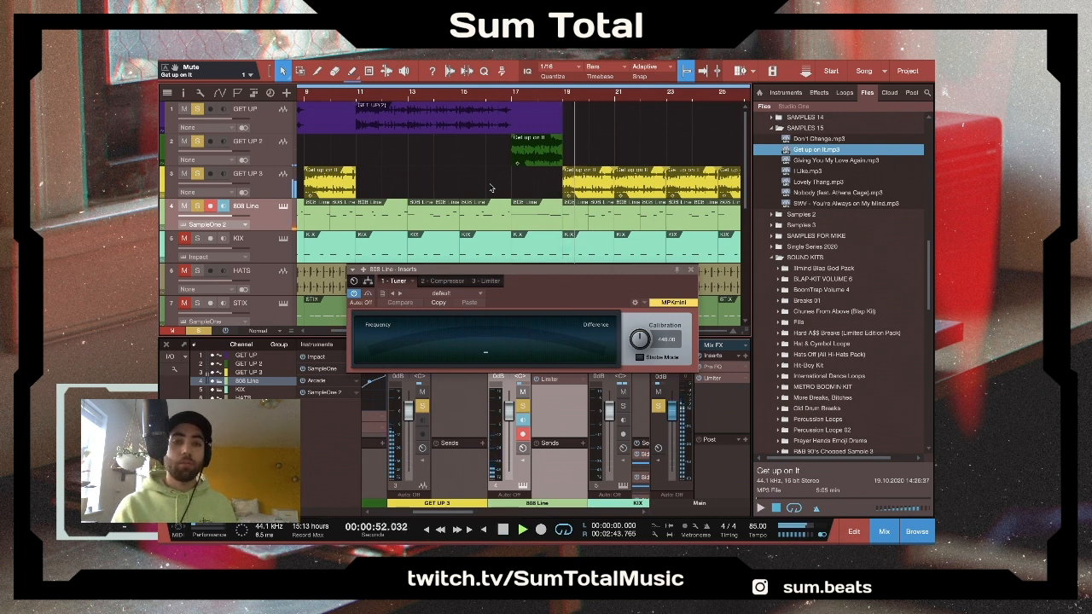
scroll(486, 186, right, 4)
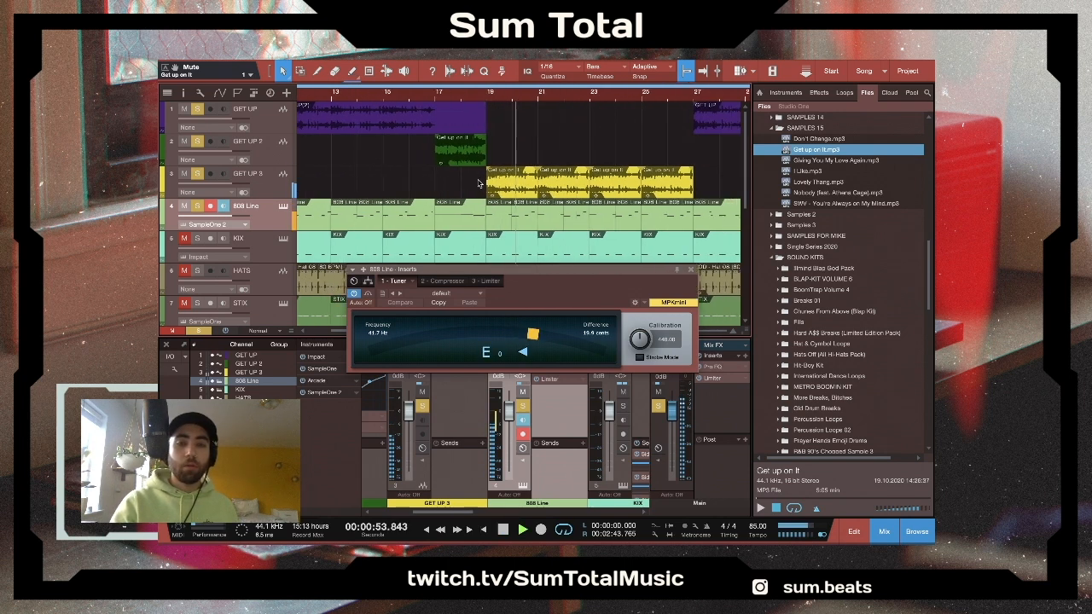
key(space)
click(692, 273)
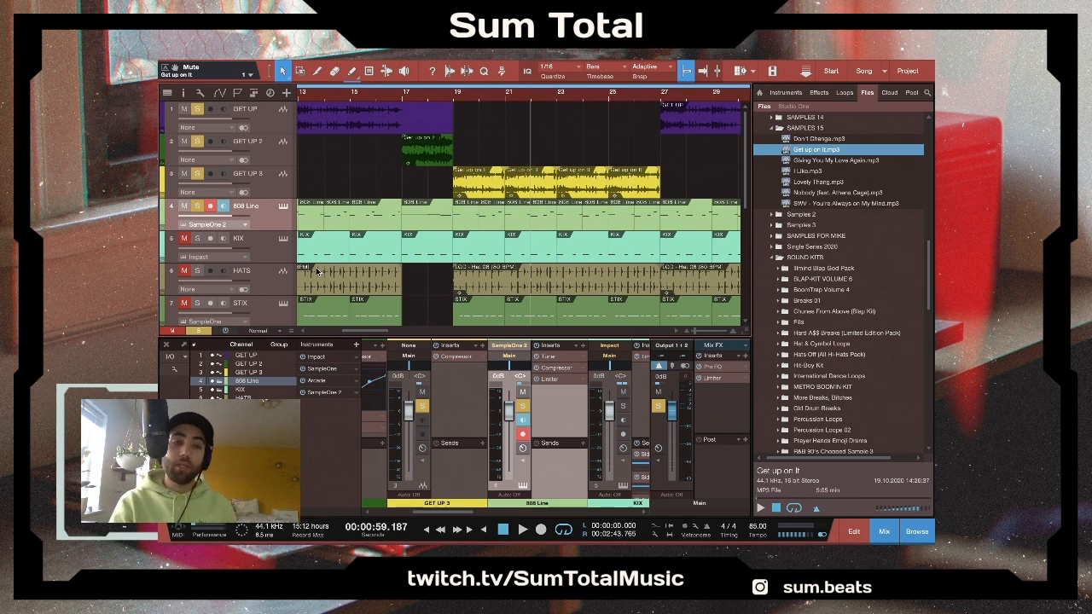
- Solo only the KIX track, taking the 808 Line and GET UP tracks out of the solo, and play it from bar 19
click(194, 243)
click(455, 96)
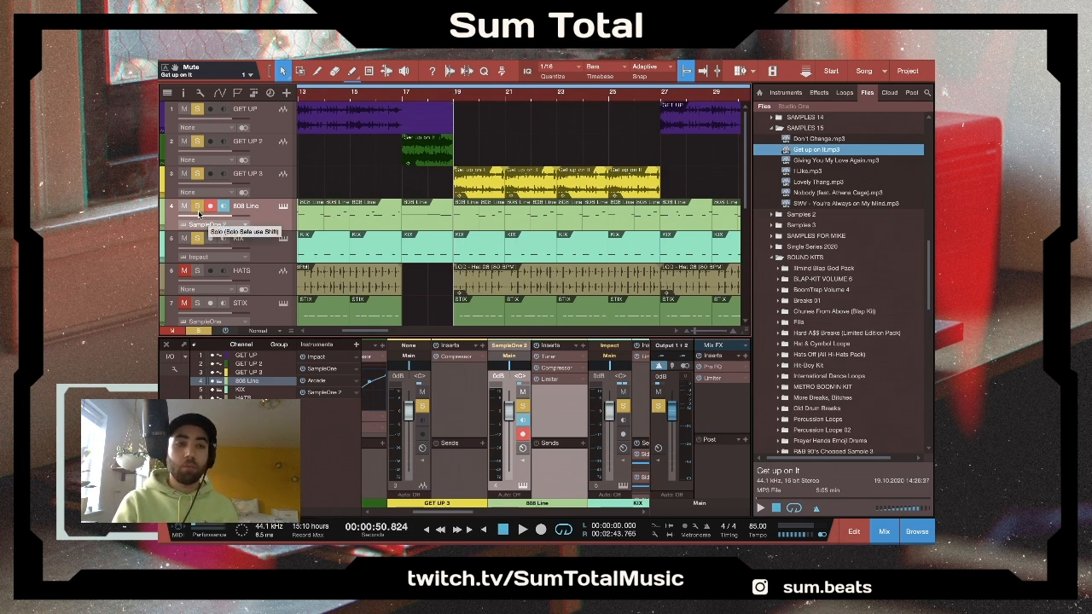
click(198, 210)
click(197, 174)
click(197, 142)
click(198, 110)
key(space)
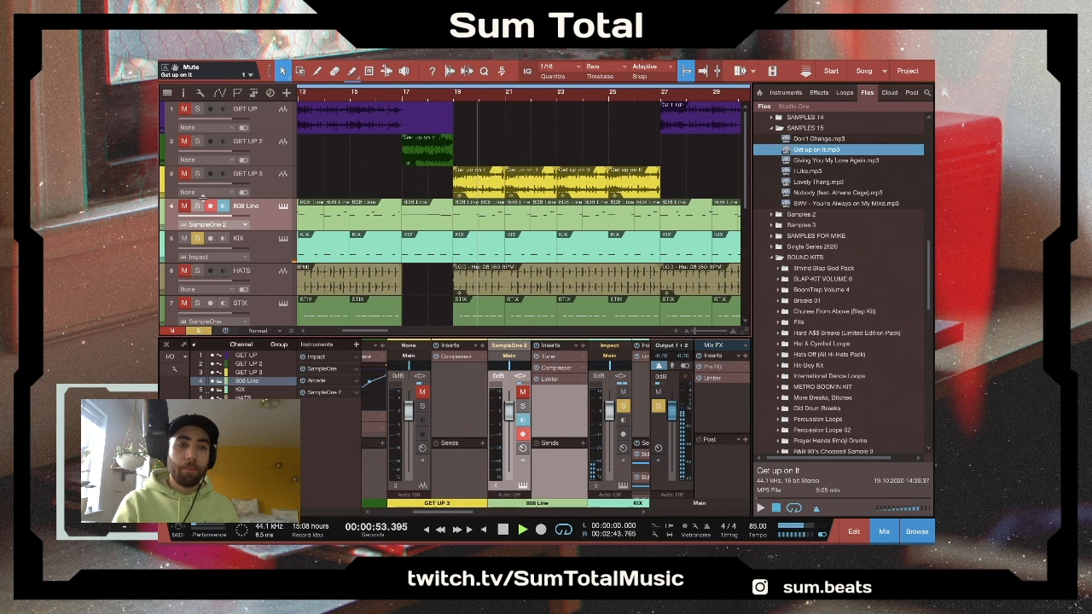
- Add the 808 Line, GET UP 3, GET UP 2 and GET UP tracks back to the solo while the kicks play
click(197, 210)
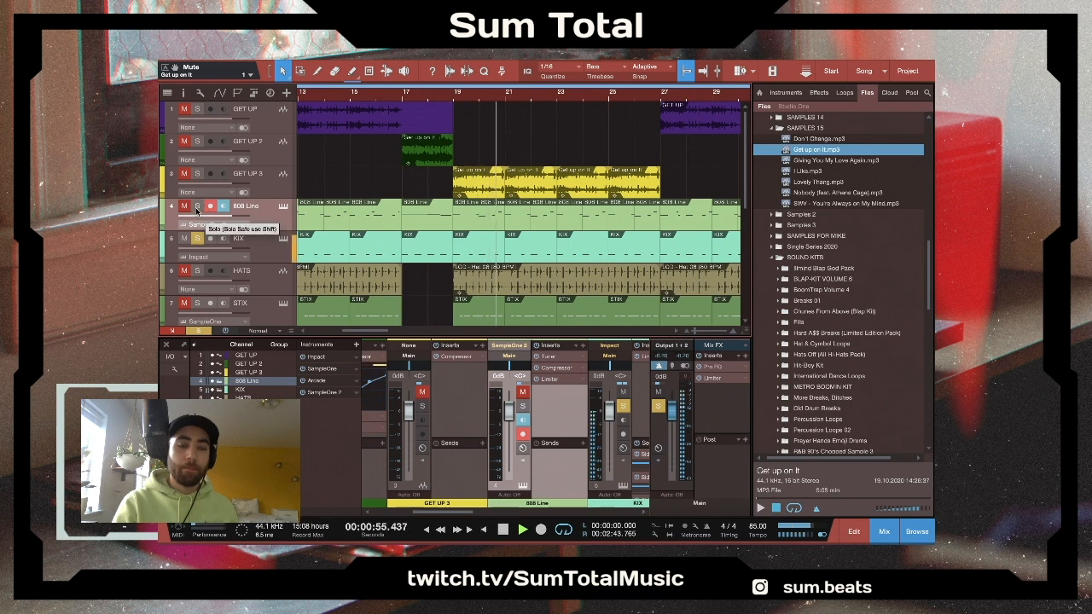
click(198, 174)
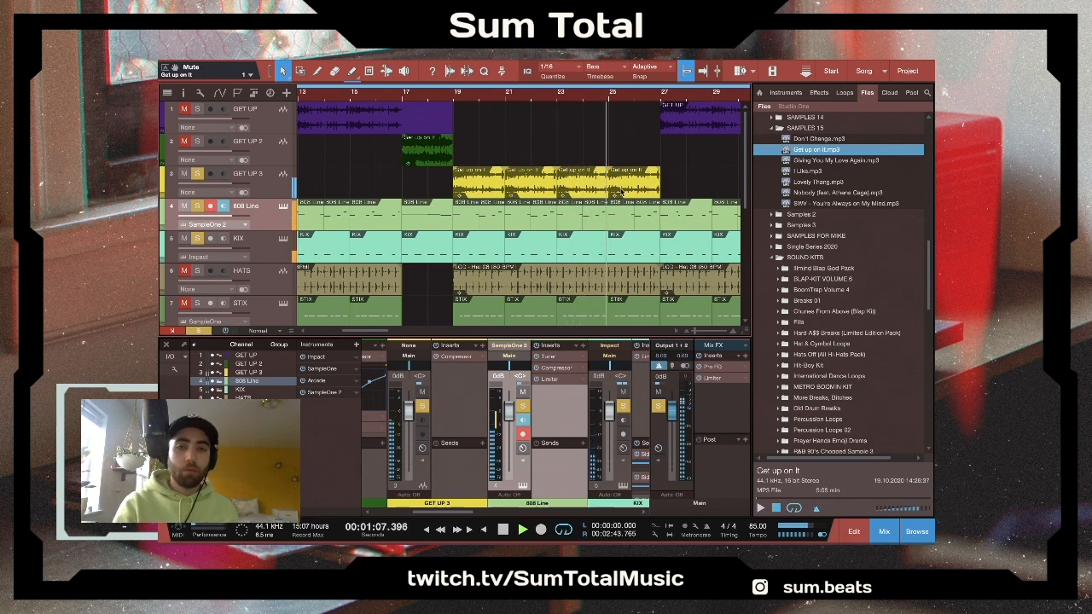
scroll(623, 191, right, 4)
scroll(621, 192, right, 1)
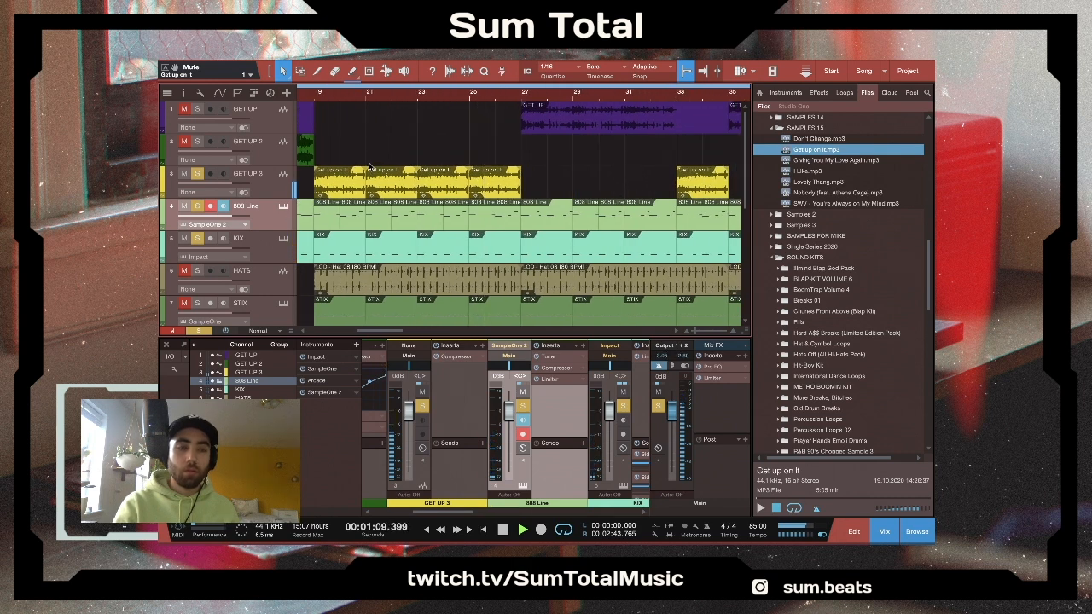
click(198, 142)
click(197, 109)
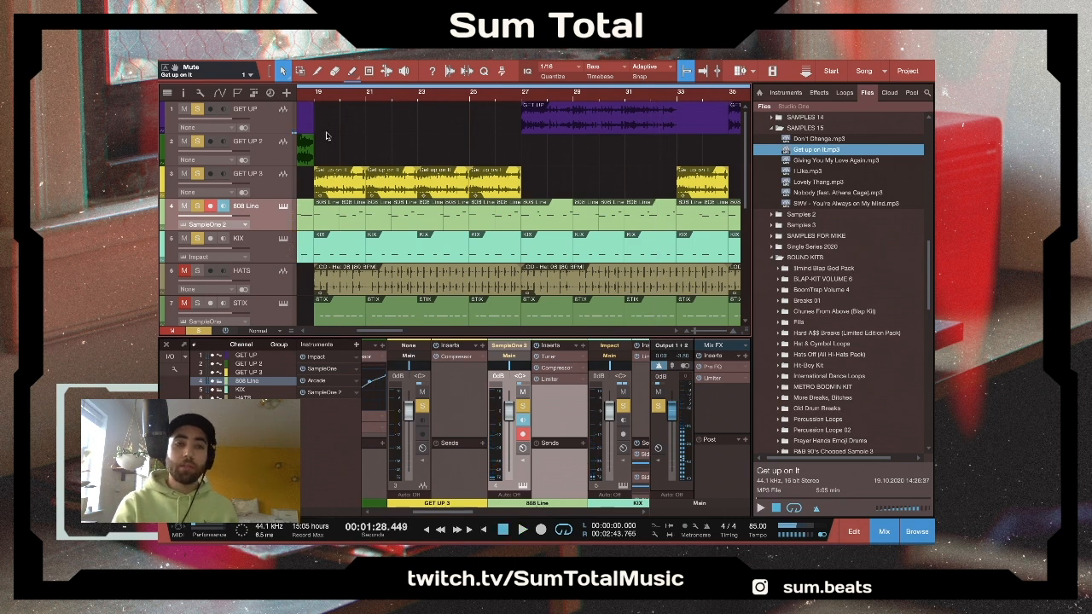
- Return the playhead to bar 19, save the song and hide the mixer to show more tracks
click(315, 96)
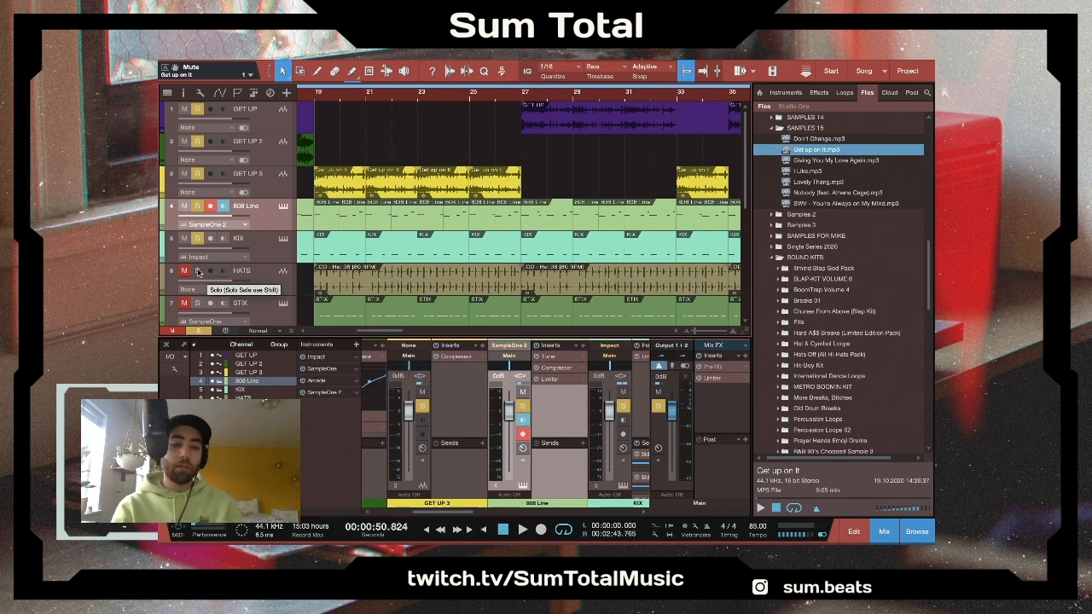
key(ctrl+s)
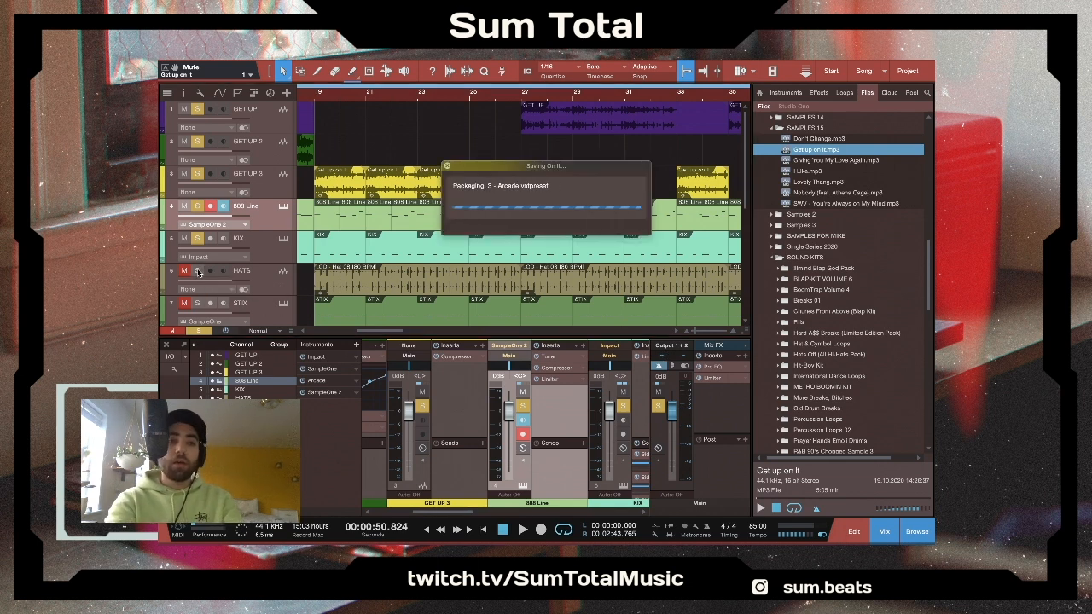
key(F3)
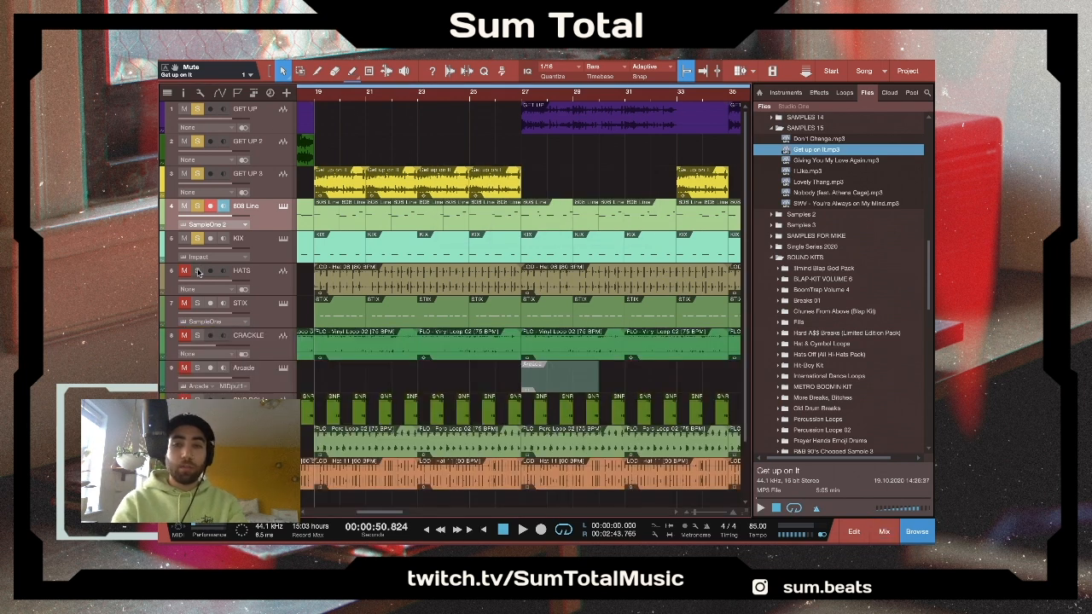
key(ctrl+s)
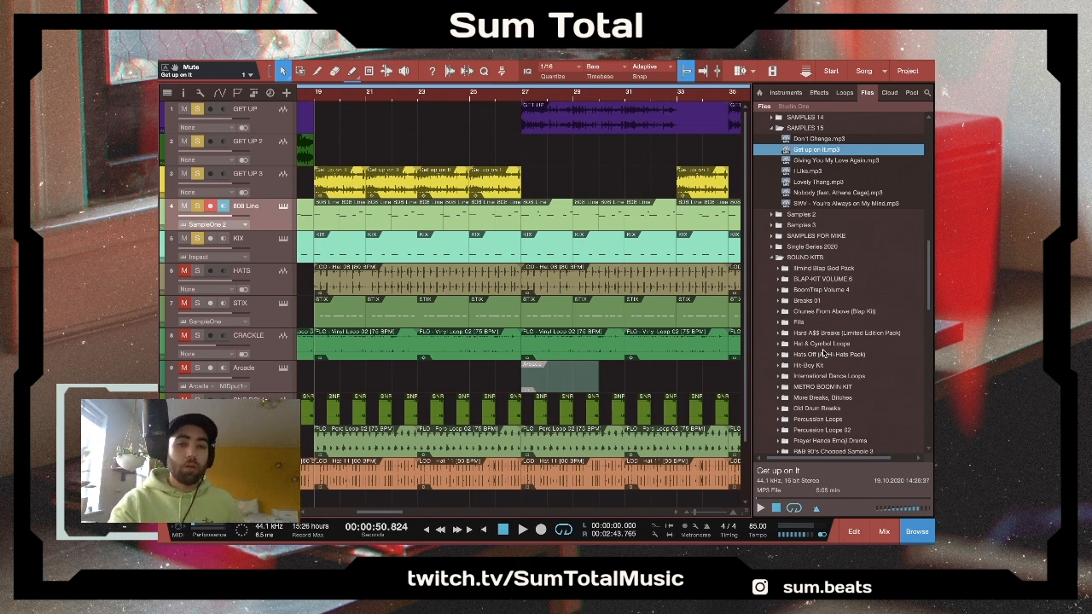
- Add HATS to the solo, play from bar 19, and unsolo the KIX, 808 Line and GET UP tracks to isolate the hats
click(198, 273)
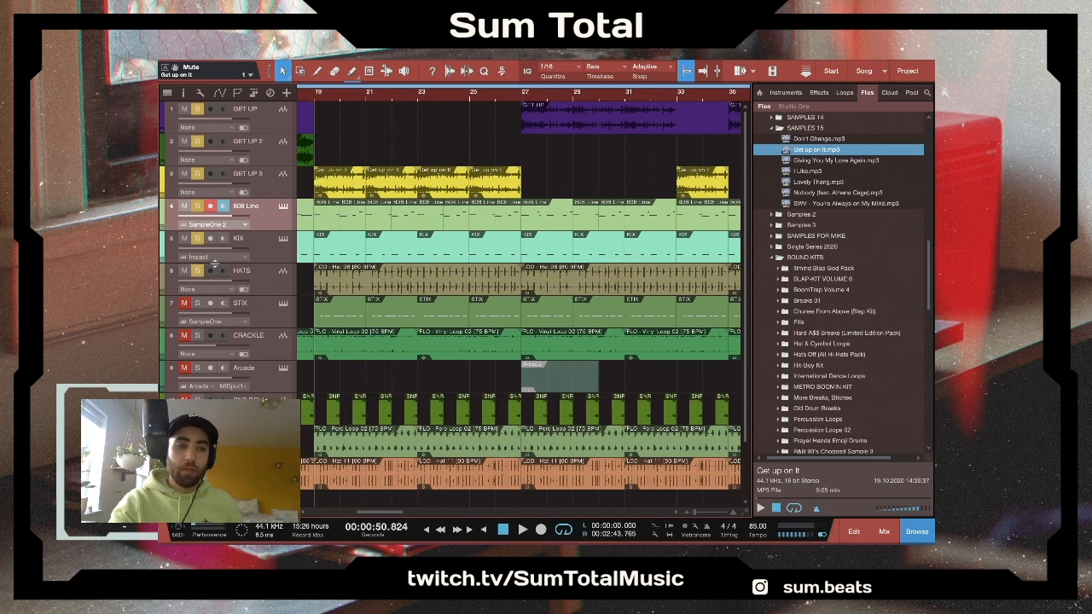
key(space)
click(196, 239)
click(196, 205)
click(196, 173)
click(196, 140)
click(197, 109)
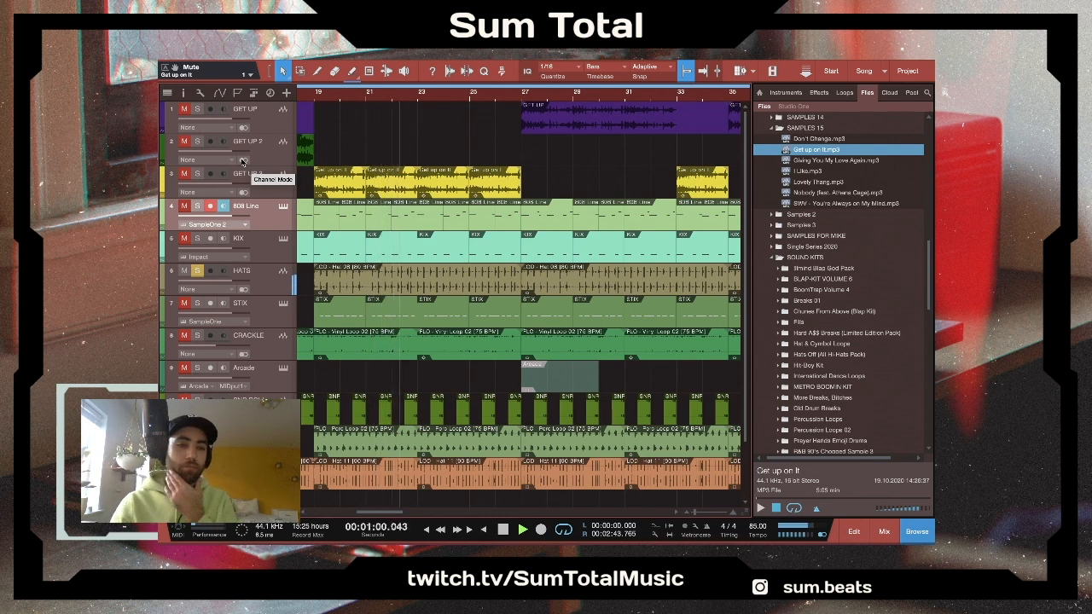
- Bring KIX, 808 Line and the three GET UP tracks back into the solo during playback, save the song and stop
click(197, 238)
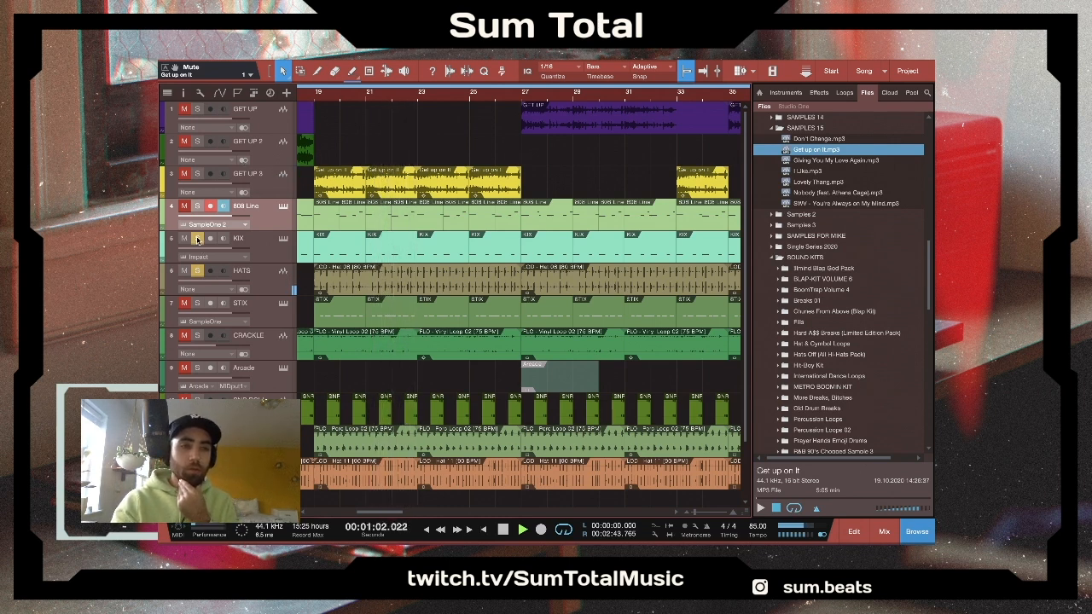
click(197, 205)
click(197, 174)
click(197, 141)
click(197, 109)
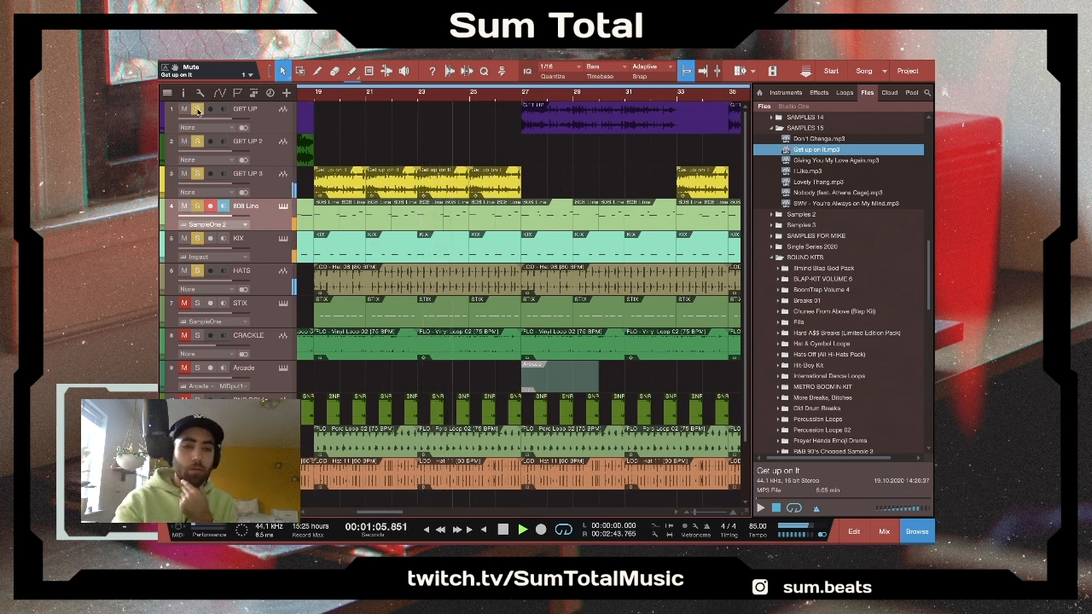
key(ctrl+s)
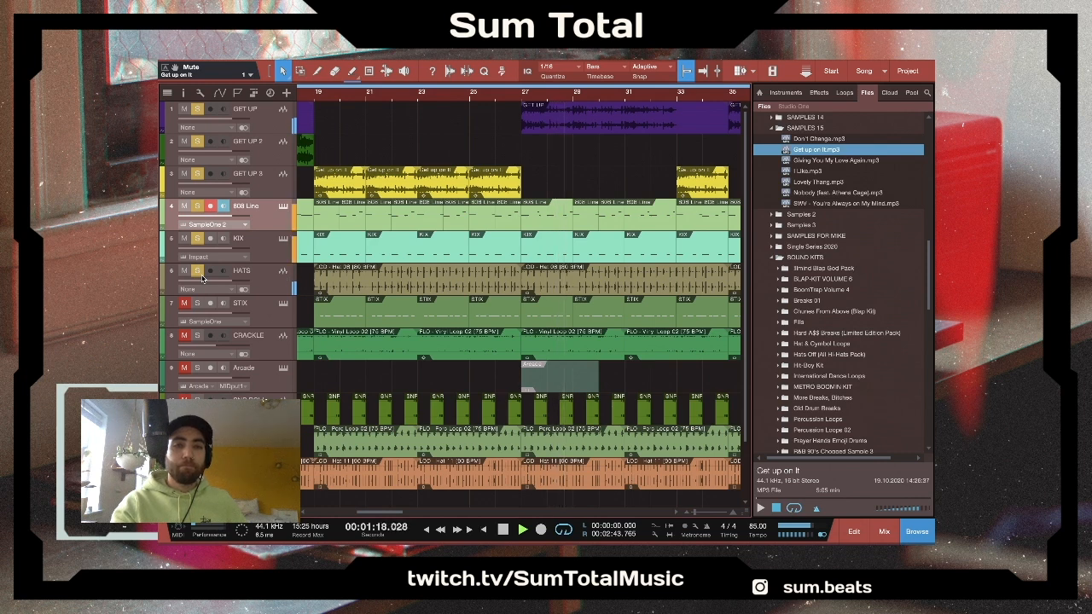
key(space)
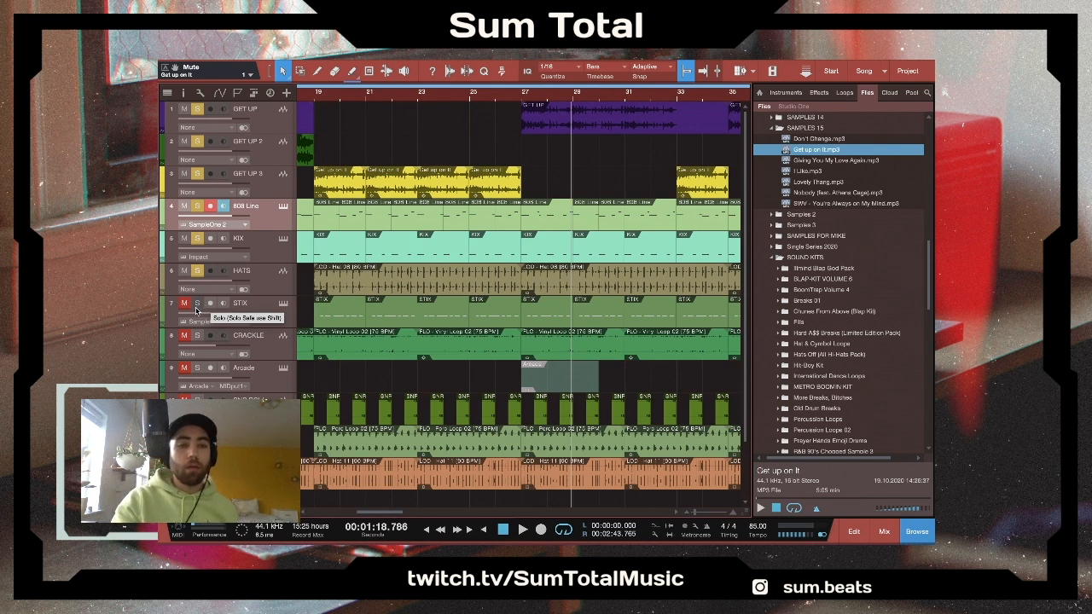
- Add the STIX track to the solo and play the combined tracks from bar 27
click(197, 305)
click(522, 100)
key(space)
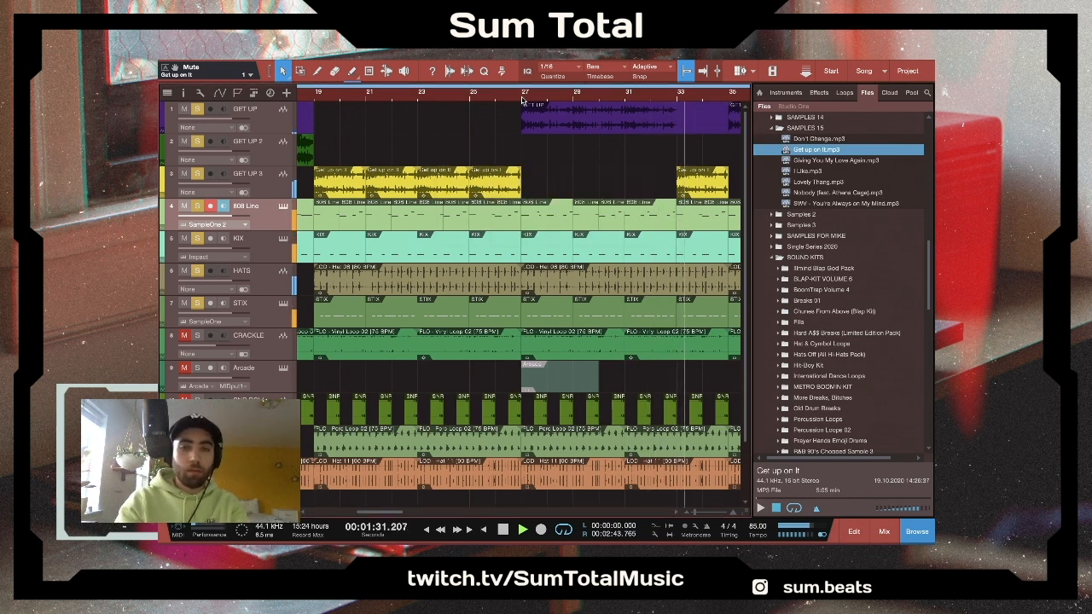
key(space)
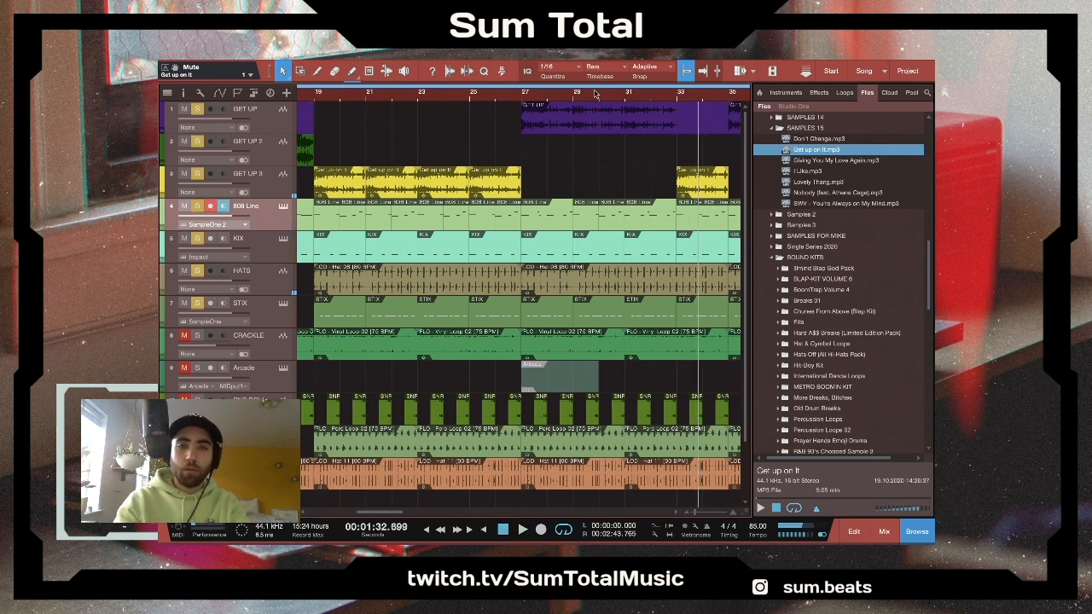
- Return the playhead to bar 19, isolate the CRACKLE track by unsoloing the tracks above it, and play it briefly
click(523, 99)
click(315, 100)
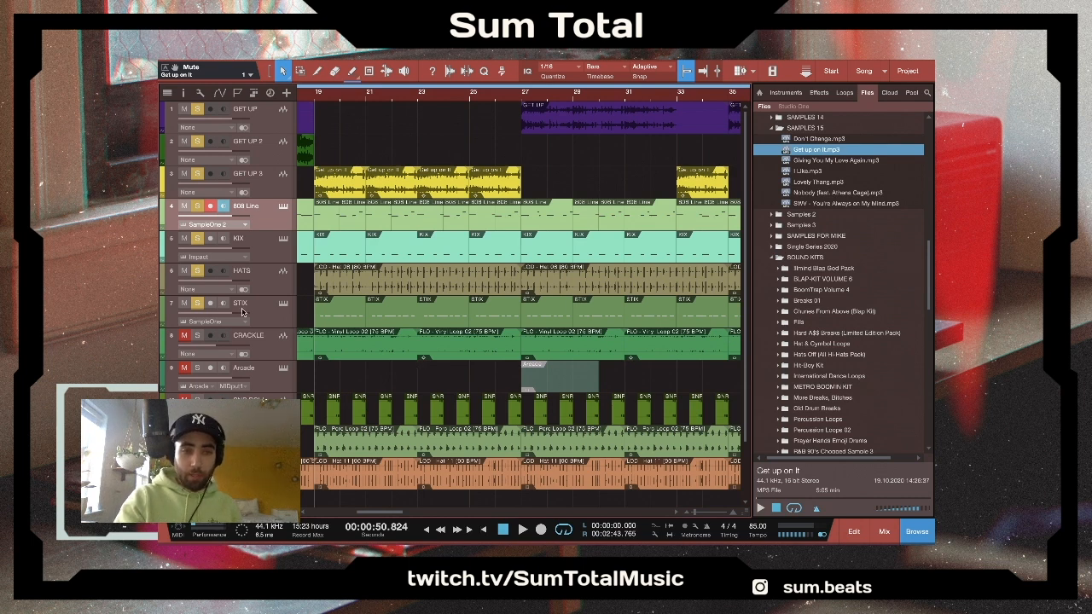
click(196, 337)
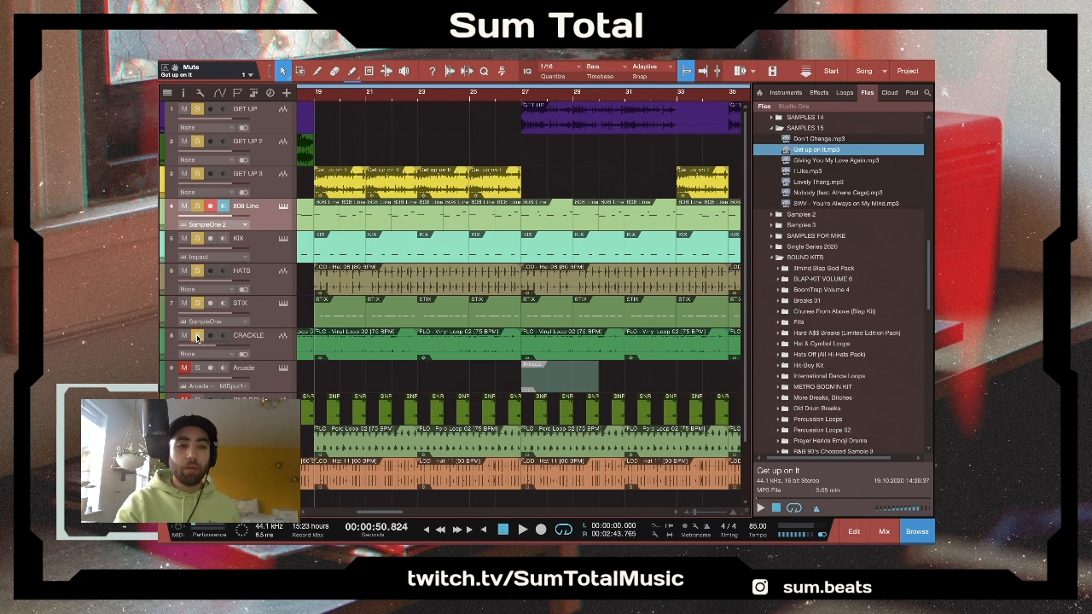
click(199, 303)
click(198, 270)
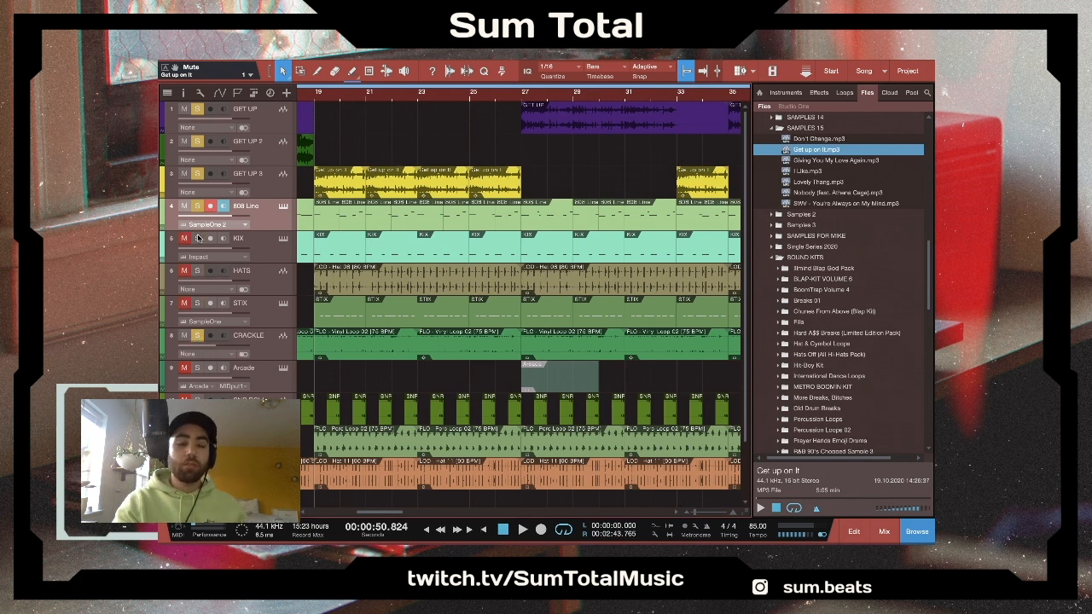
click(197, 207)
click(199, 173)
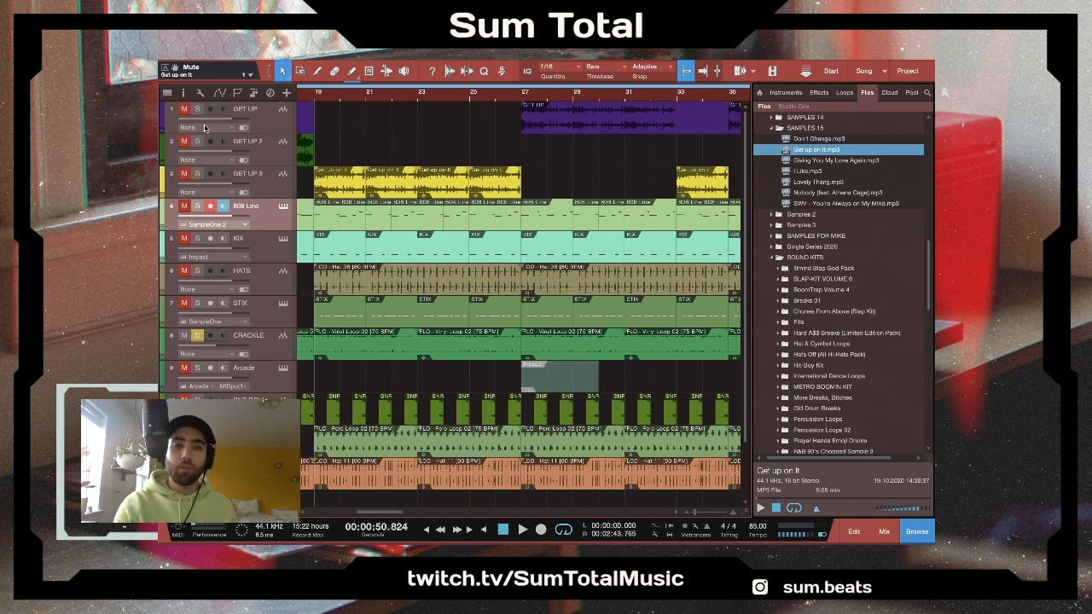
key(space)
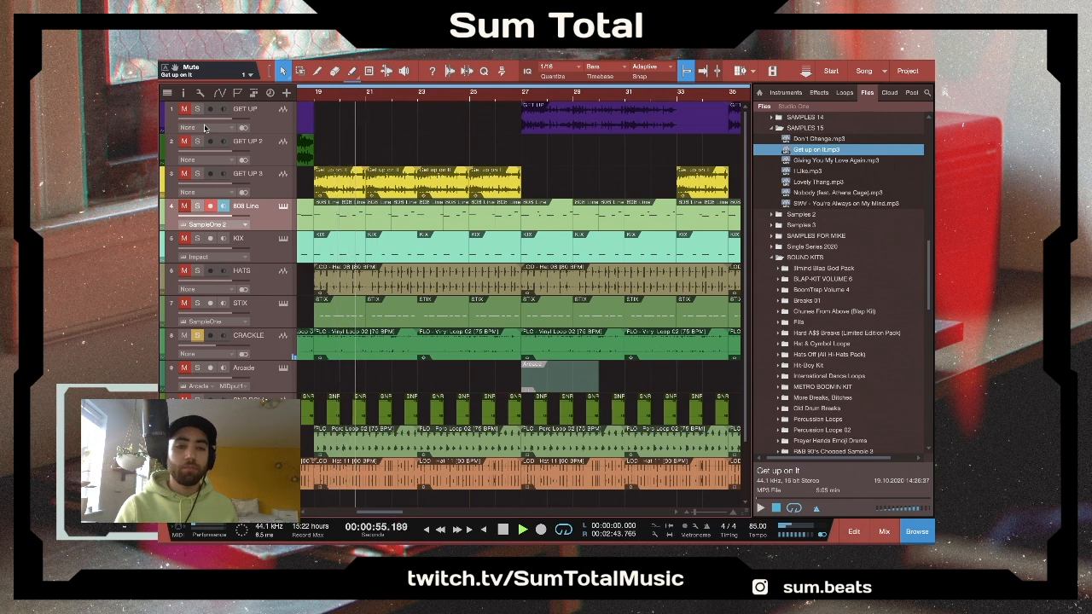
key(space)
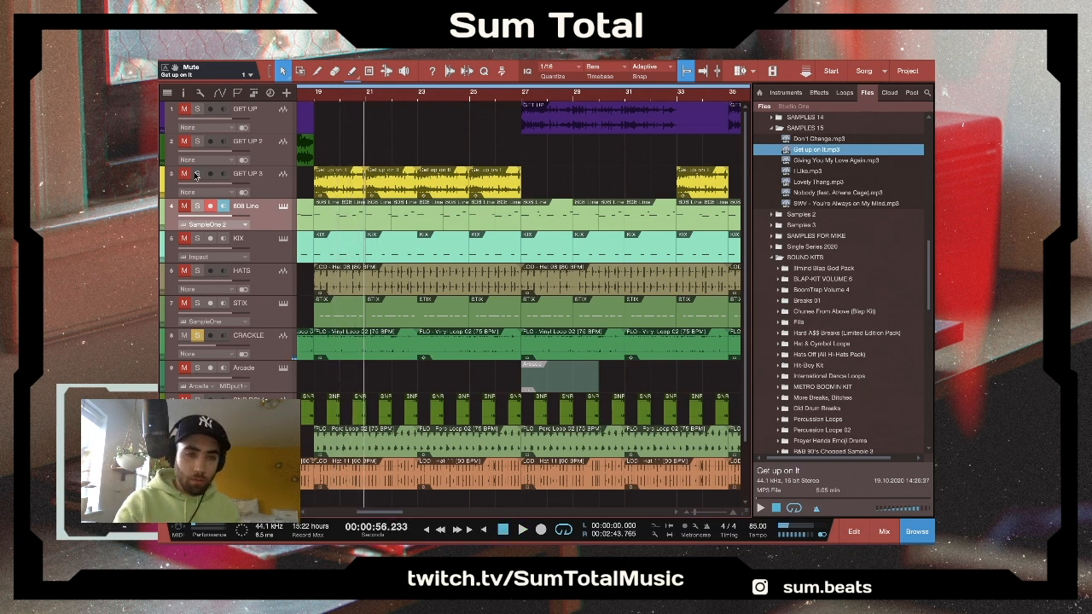
- Bring STIX, HATS, KIX, 808 Line and the three GET UP tracks back into the solo with CRACKLE and play them briefly
click(197, 336)
click(197, 336)
click(197, 303)
click(197, 270)
click(197, 238)
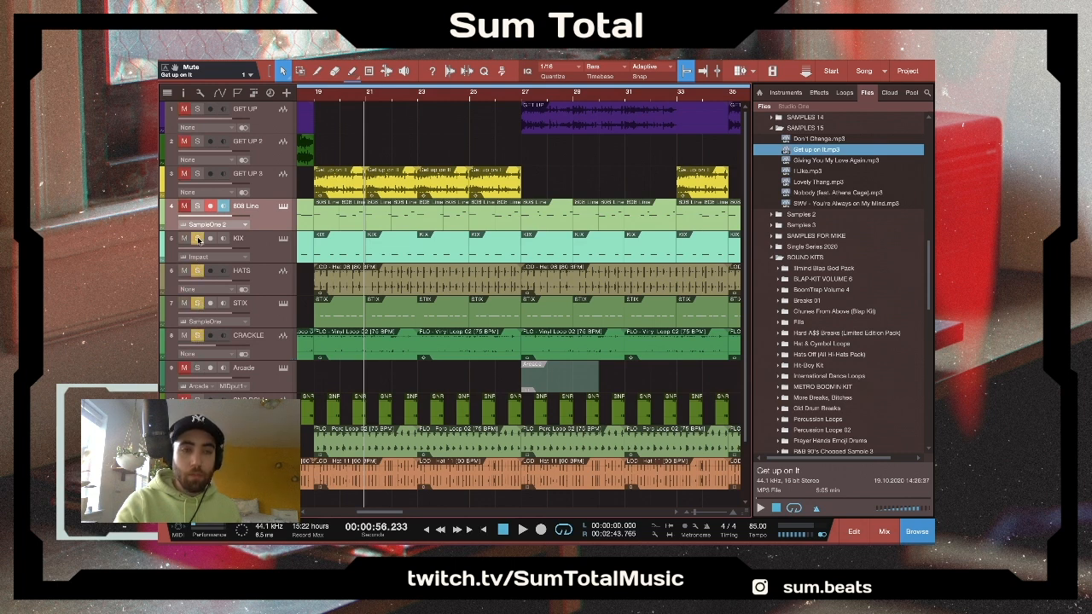
click(197, 206)
click(197, 173)
click(197, 141)
click(197, 109)
key(space)
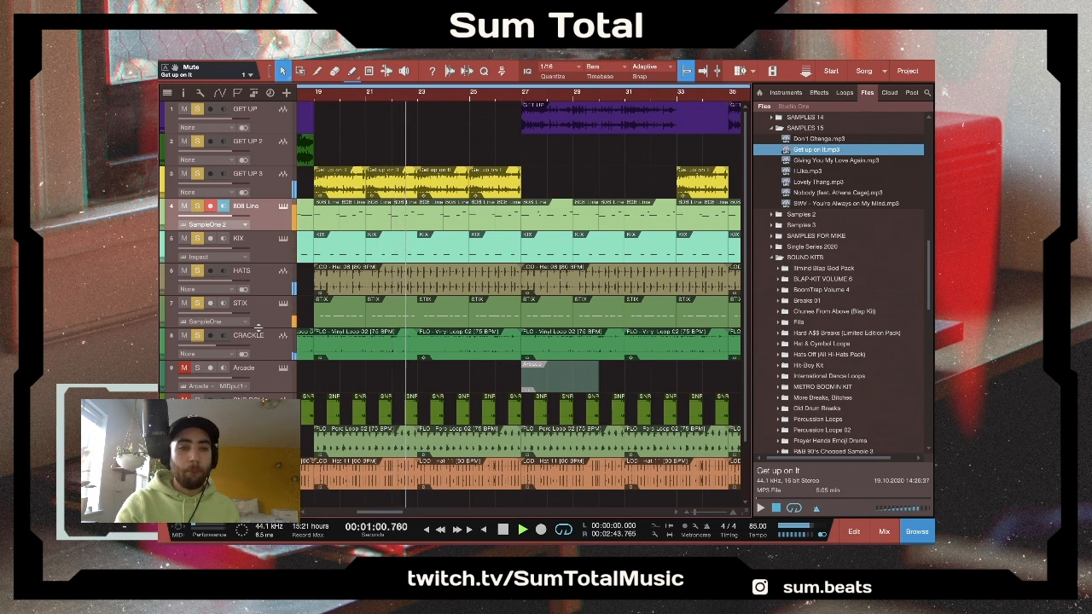
key(space)
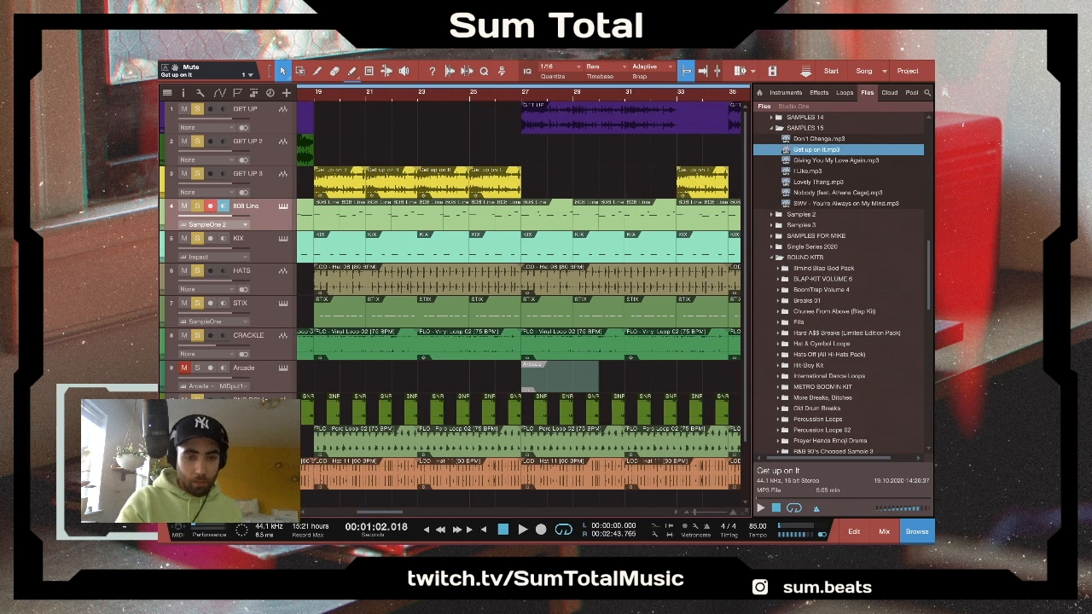
- Play the soloed tracks from bar 23 and add SNR ROLL and MO PERCS to the solo
click(418, 97)
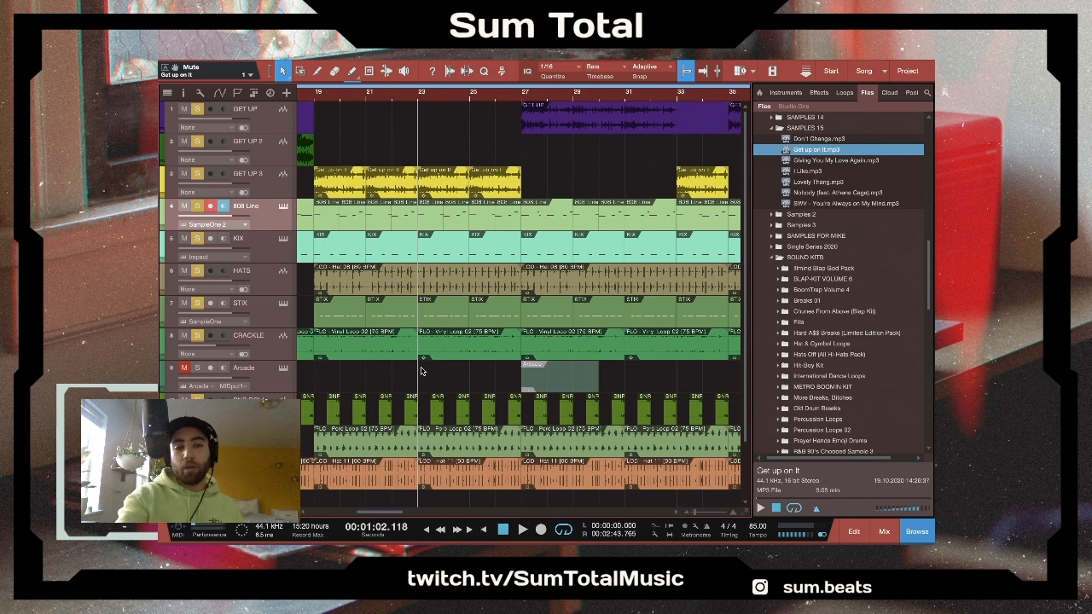
key(space)
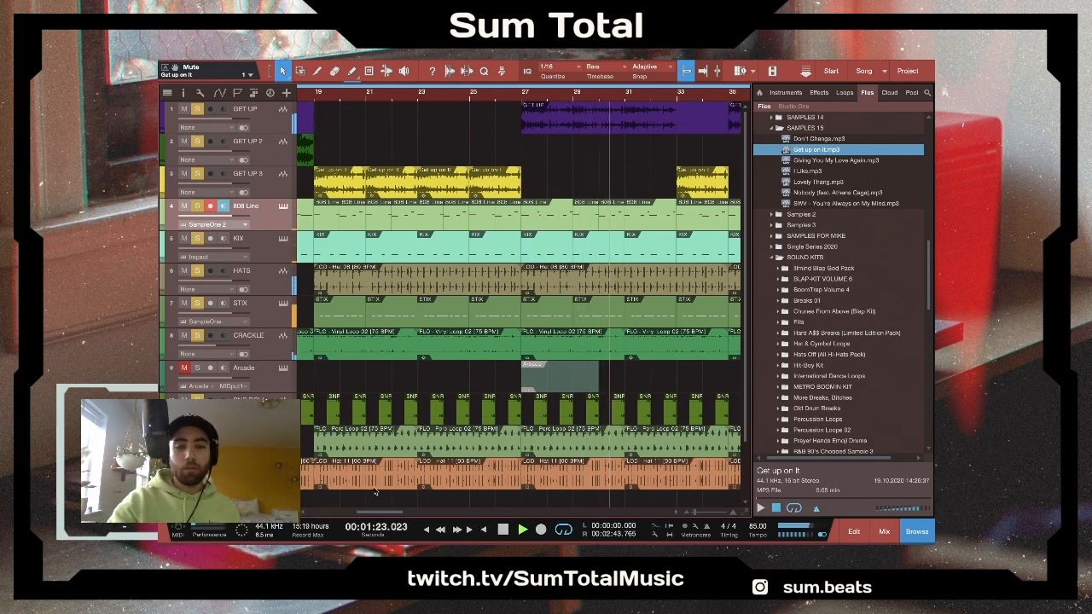
scroll(406, 430, down, 2)
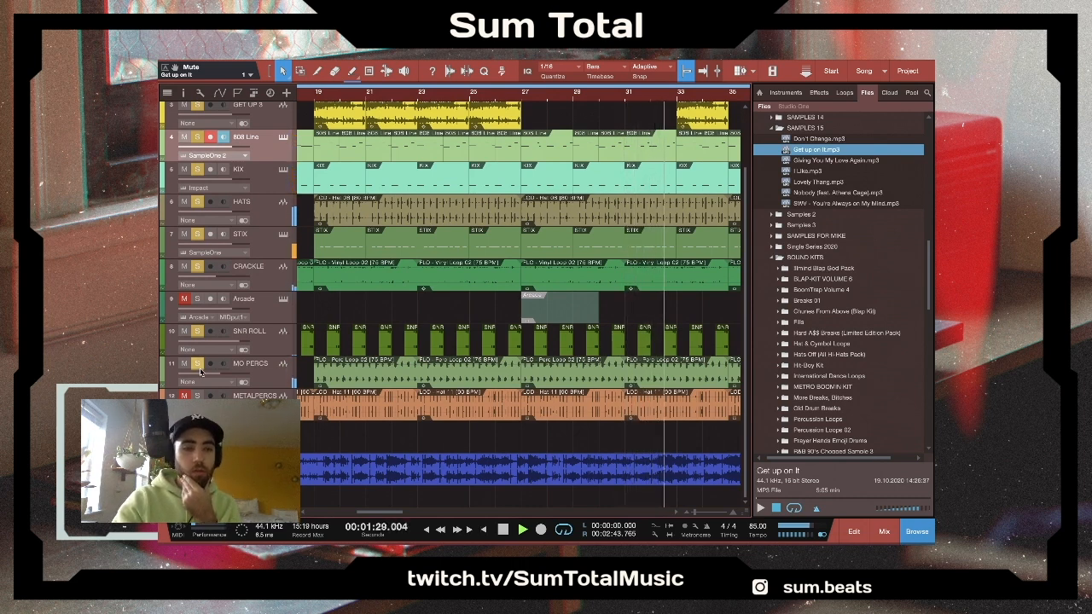
- Stop playback and clear the solo on every track from SNR ROLL up to GET UP
click(198, 331)
click(197, 266)
click(197, 234)
click(197, 201)
click(197, 169)
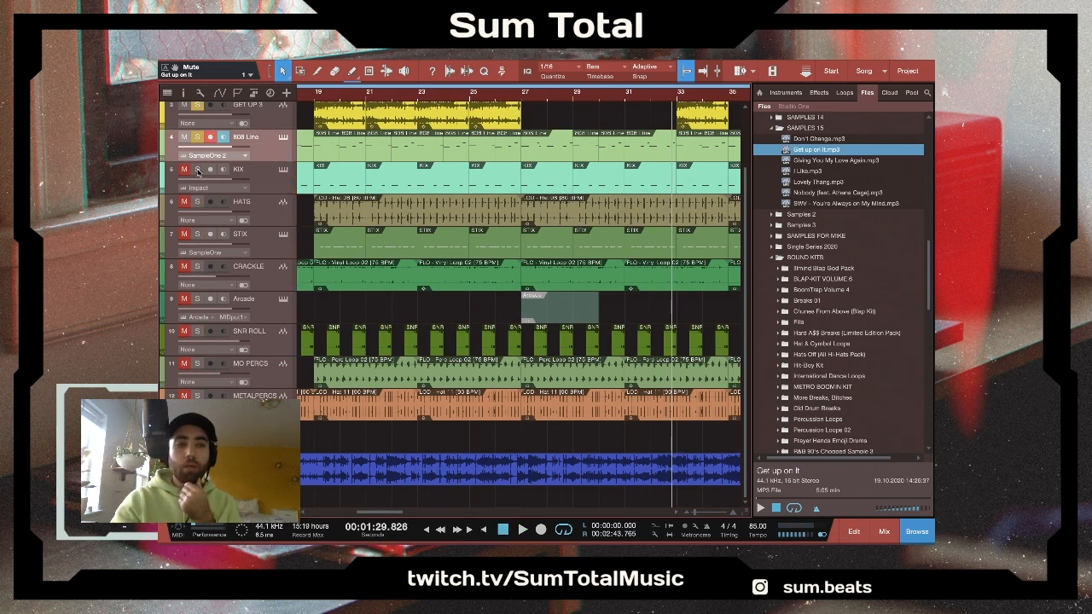
click(197, 137)
scroll(205, 210, up, 3)
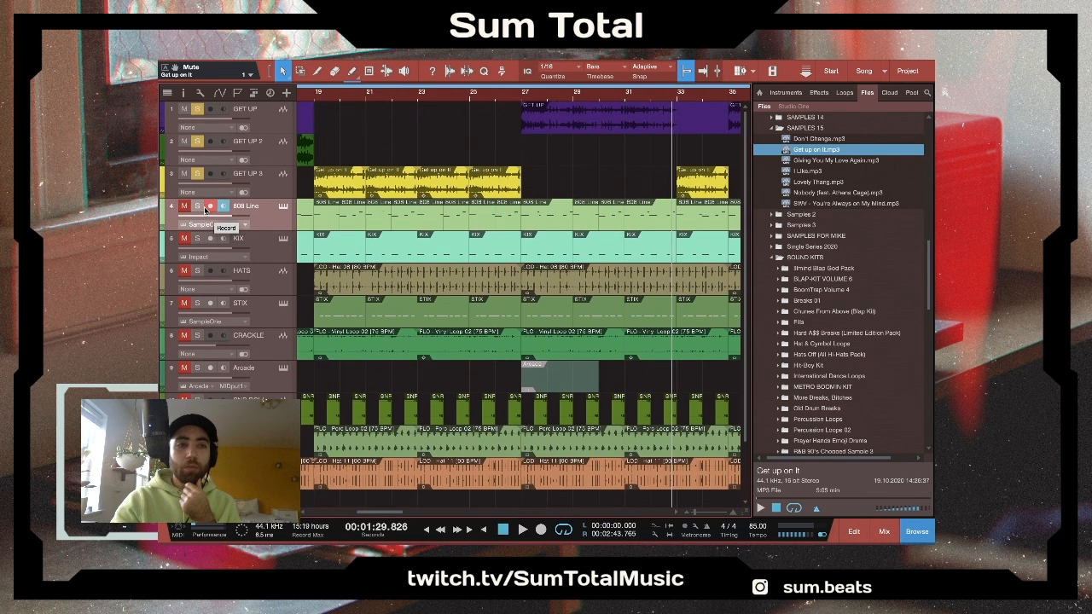
click(197, 173)
click(197, 141)
click(198, 110)
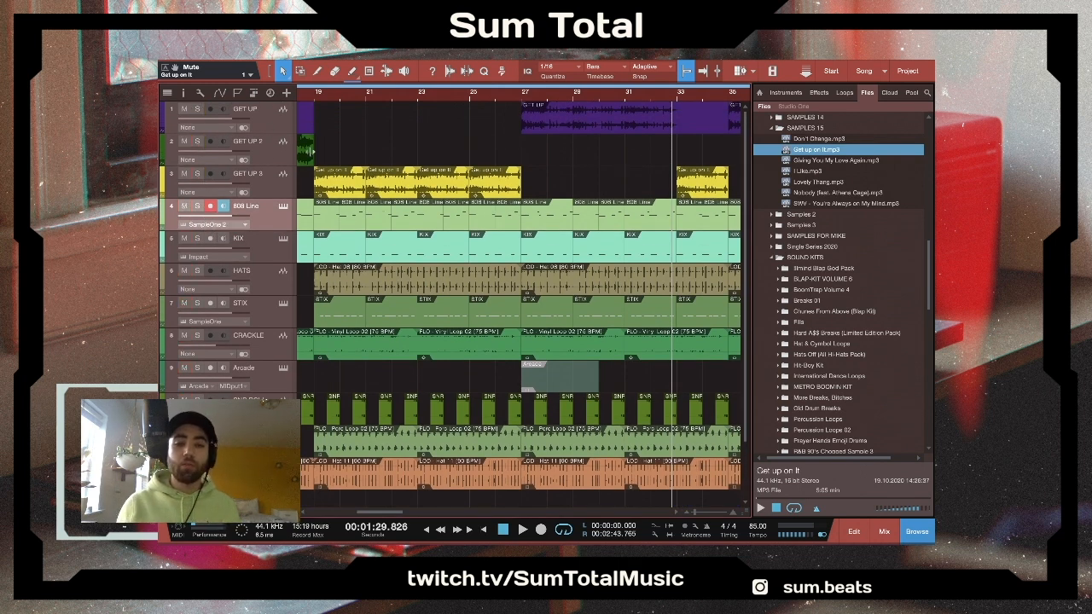
- Solo the MO PERCS track, play it from bar 19 and save the song
click(316, 95)
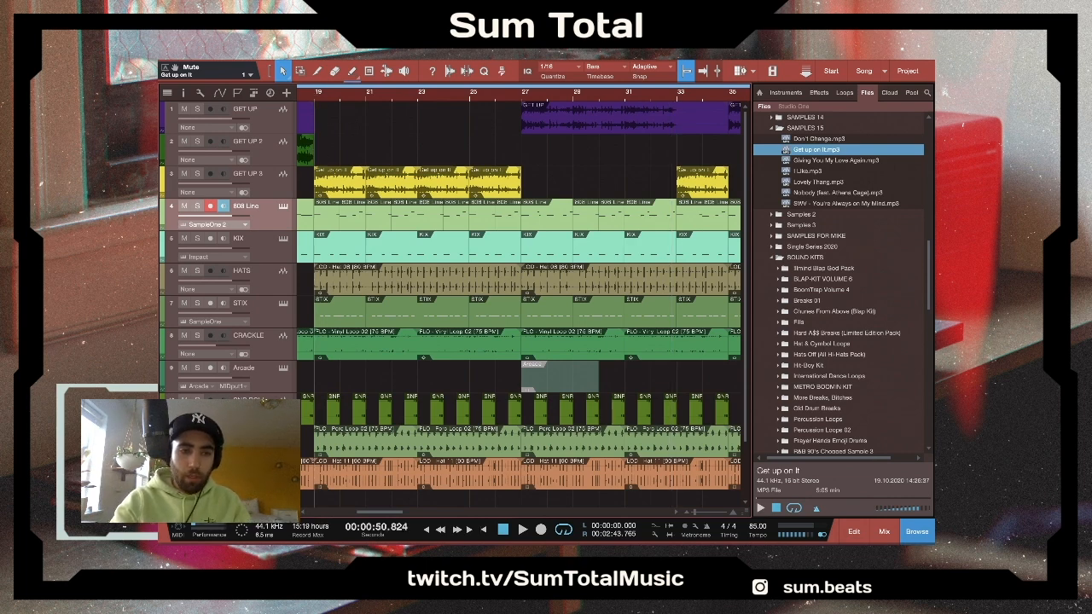
scroll(453, 305, down, 1)
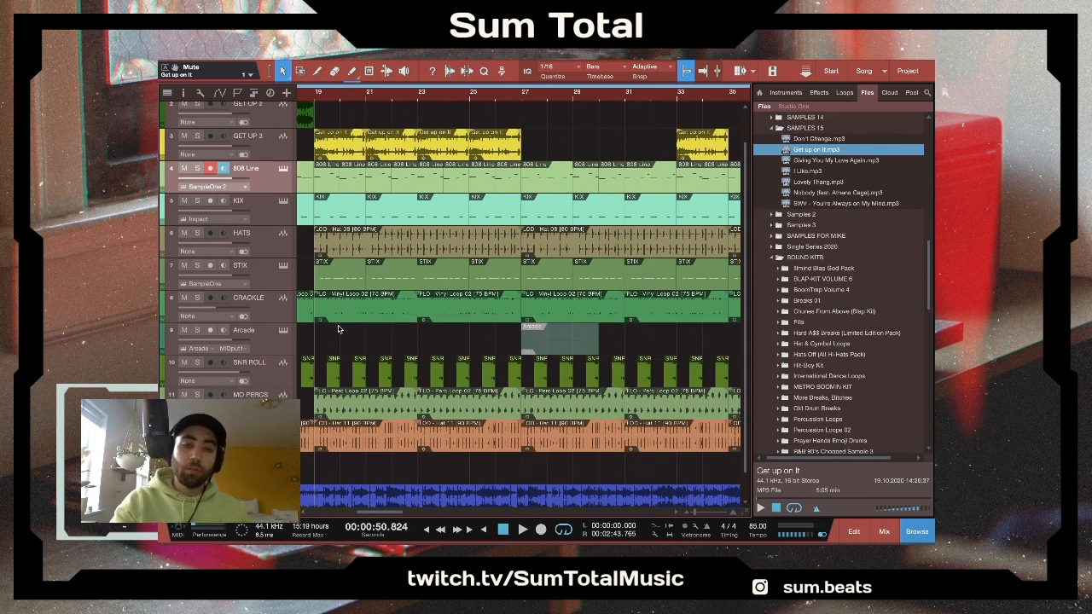
click(198, 395)
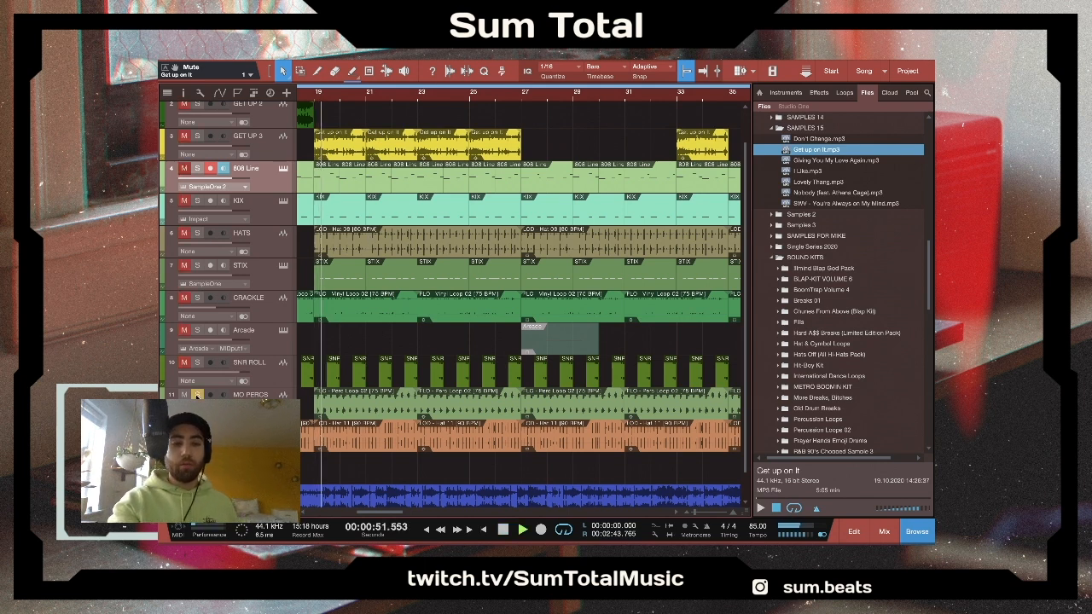
key(ctrl+s)
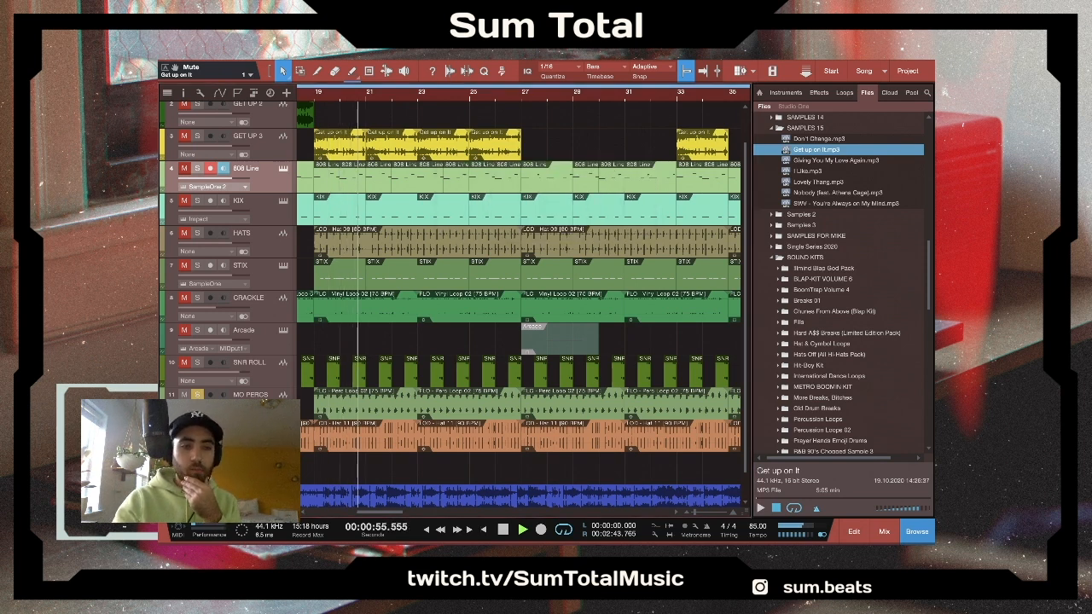
- Take MO PERCS out of the solo, continue playback, clear the remaining solos to hear the full mix, and stop
click(197, 395)
key(space)
click(197, 395)
key(space)
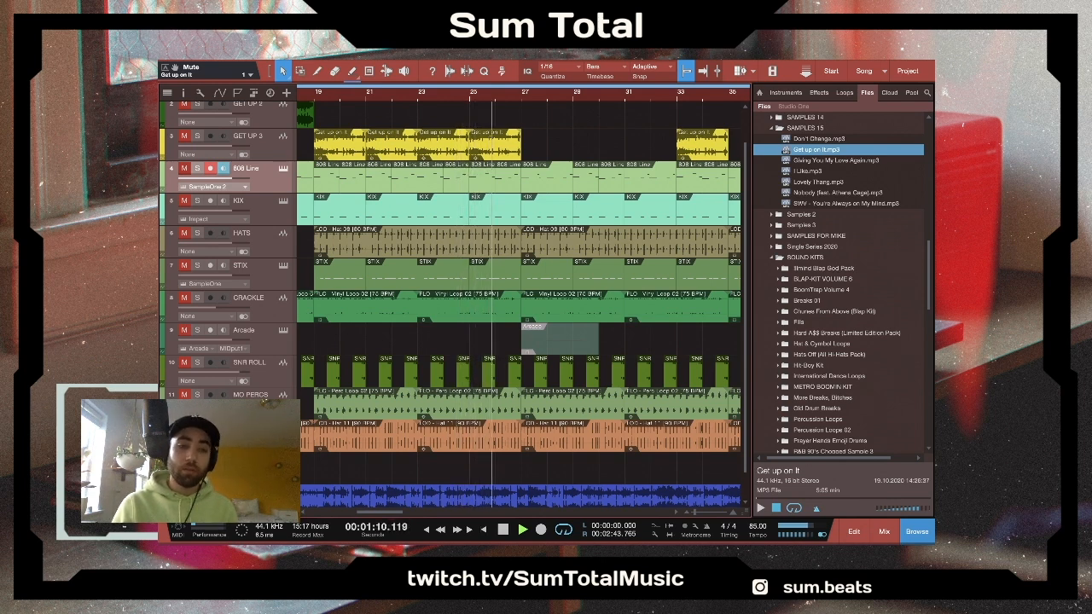
key(shift+m)
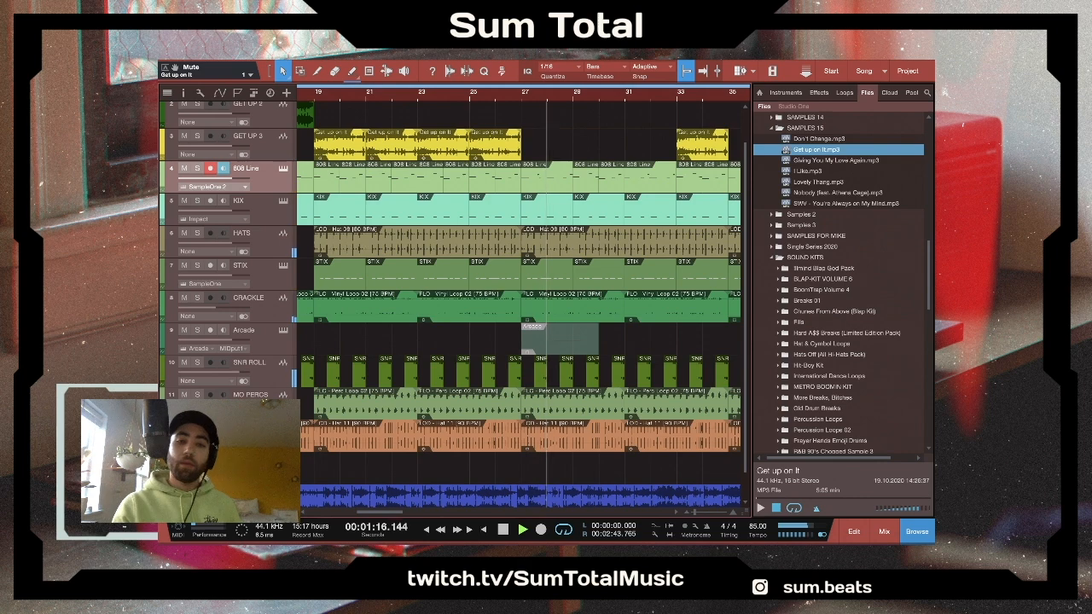
scroll(452, 304, down, 1)
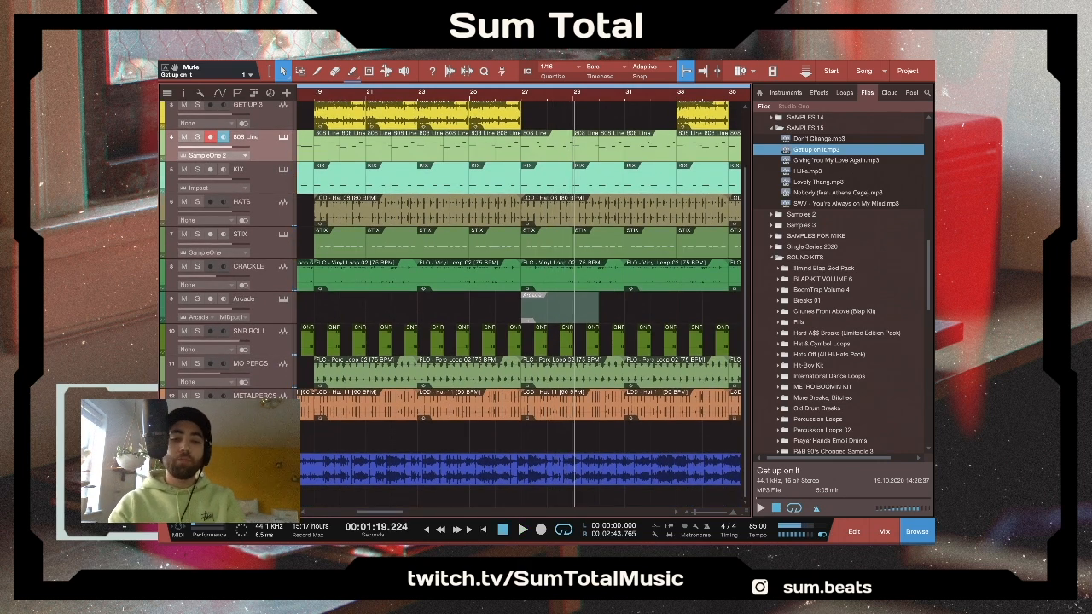
- Save the song and zoom the timeline out to look over the whole arrangement across all tracks
key(ctrl+s)
key(w)
key(w)
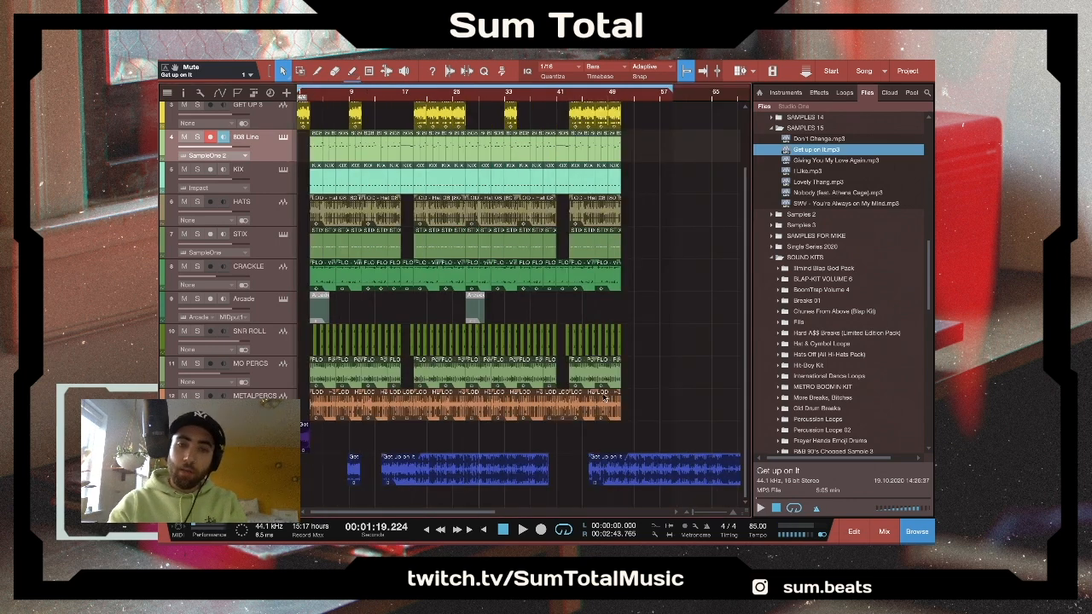
scroll(679, 366, up, 2)
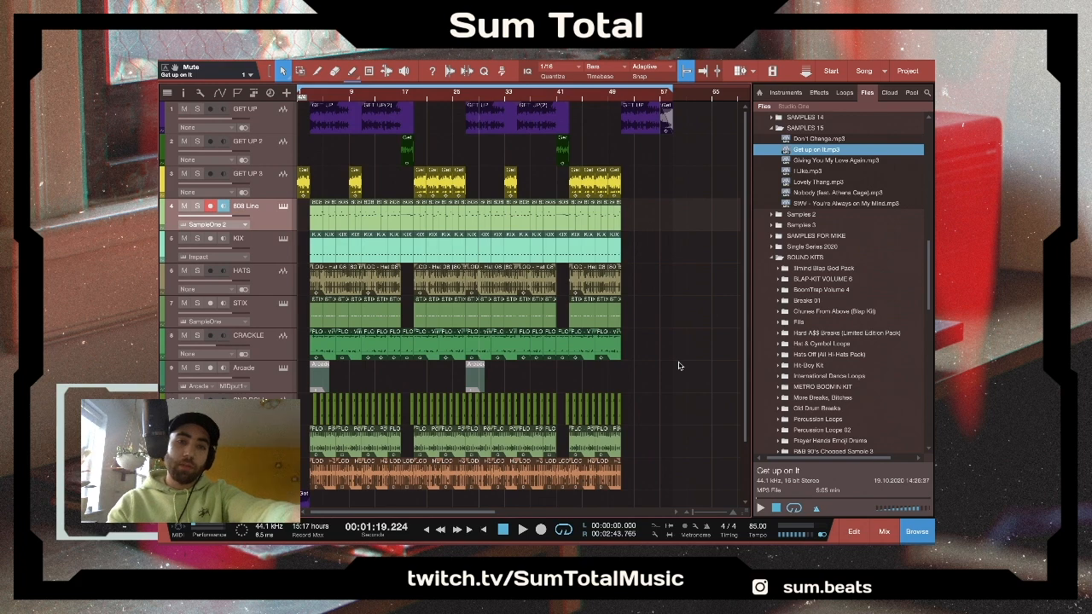
scroll(680, 366, down, 2)
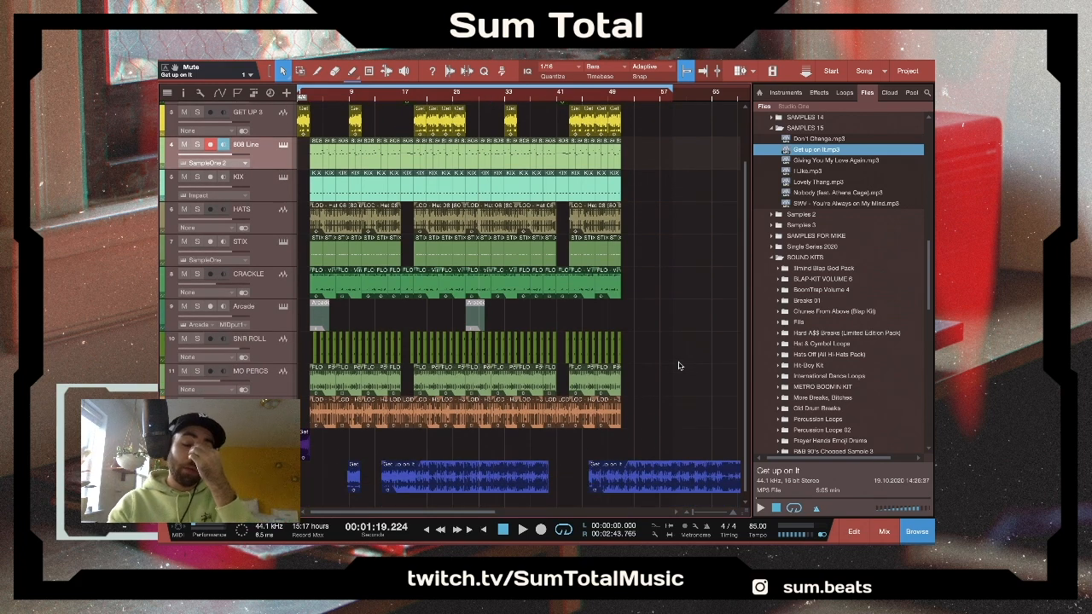
scroll(680, 366, up, 2)
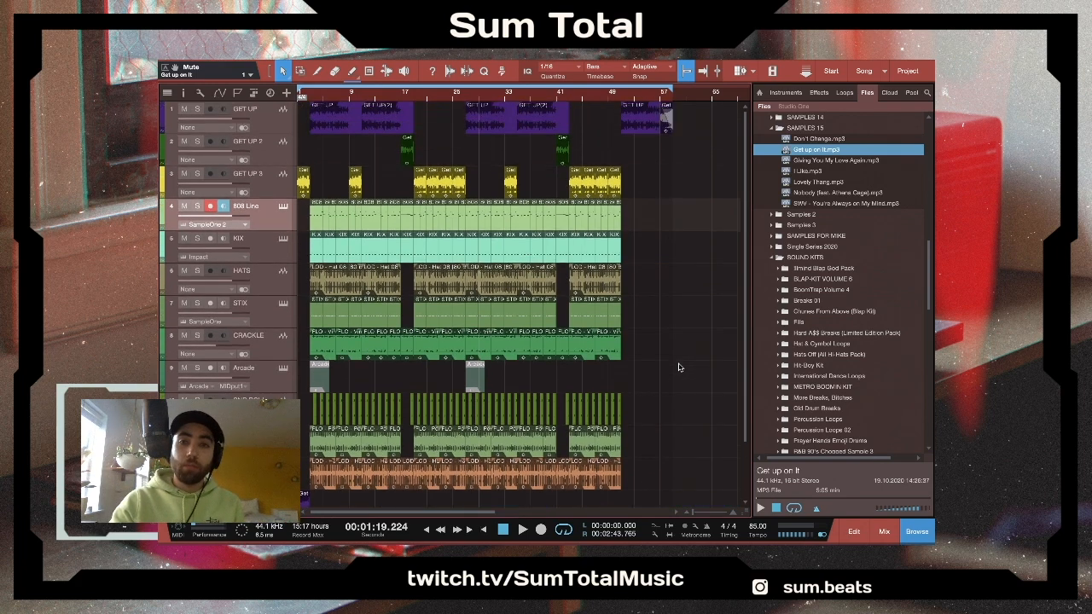
- Save the song, play the whole arrangement from the beginning, and return the playhead to the start
click(672, 102)
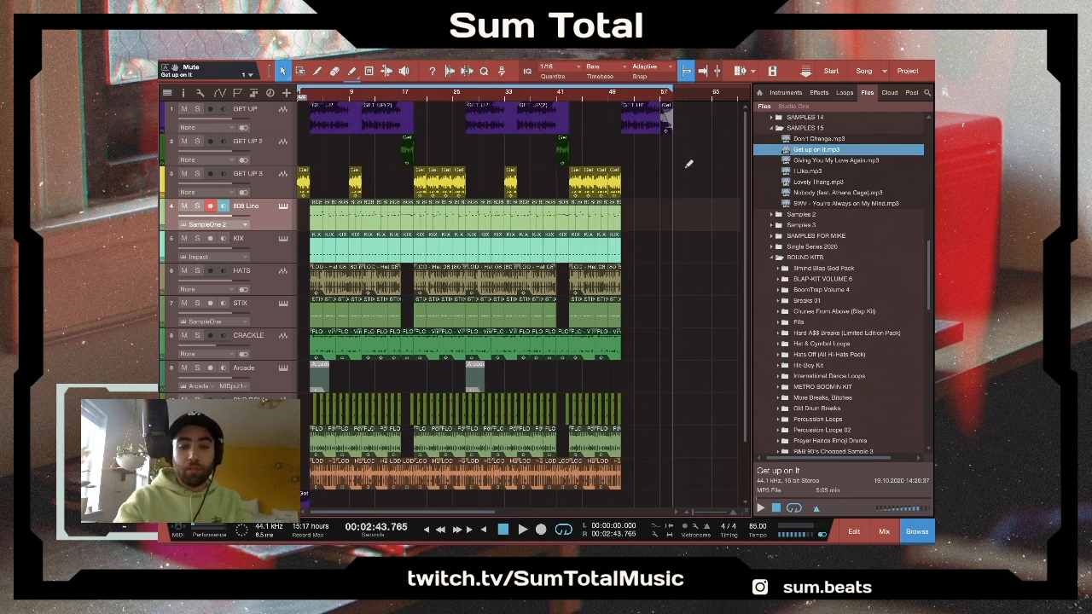
key(ctrl+s)
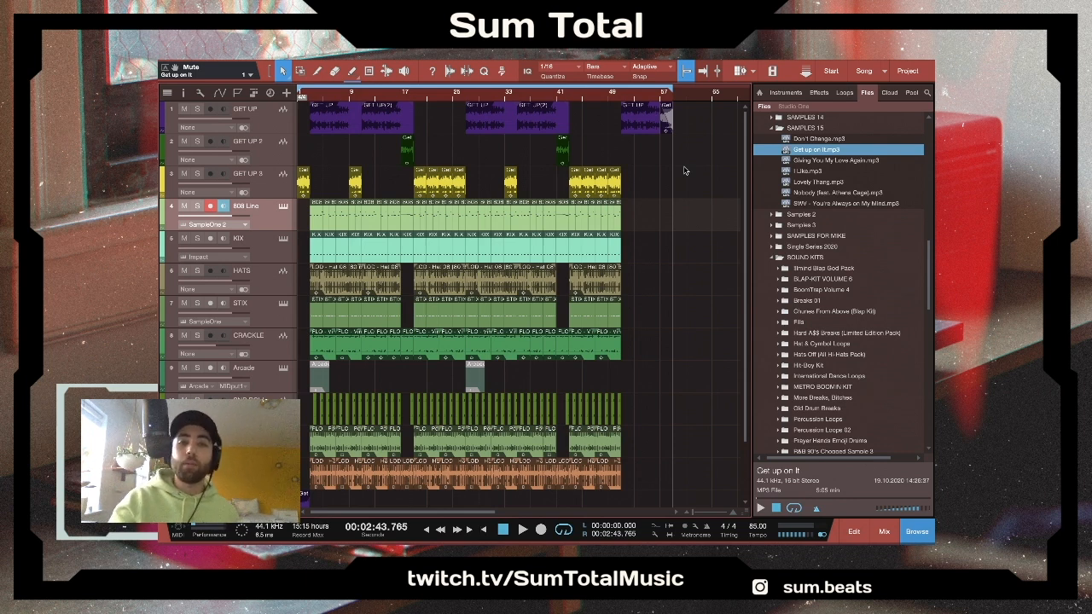
key(comma)
key(space)
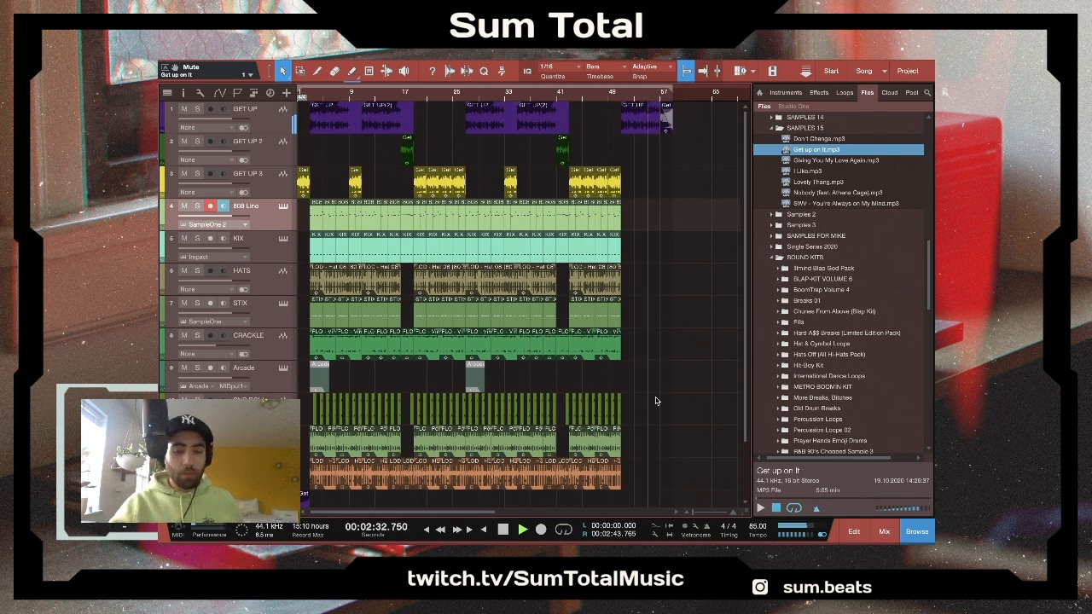
key(space)
key(Home)
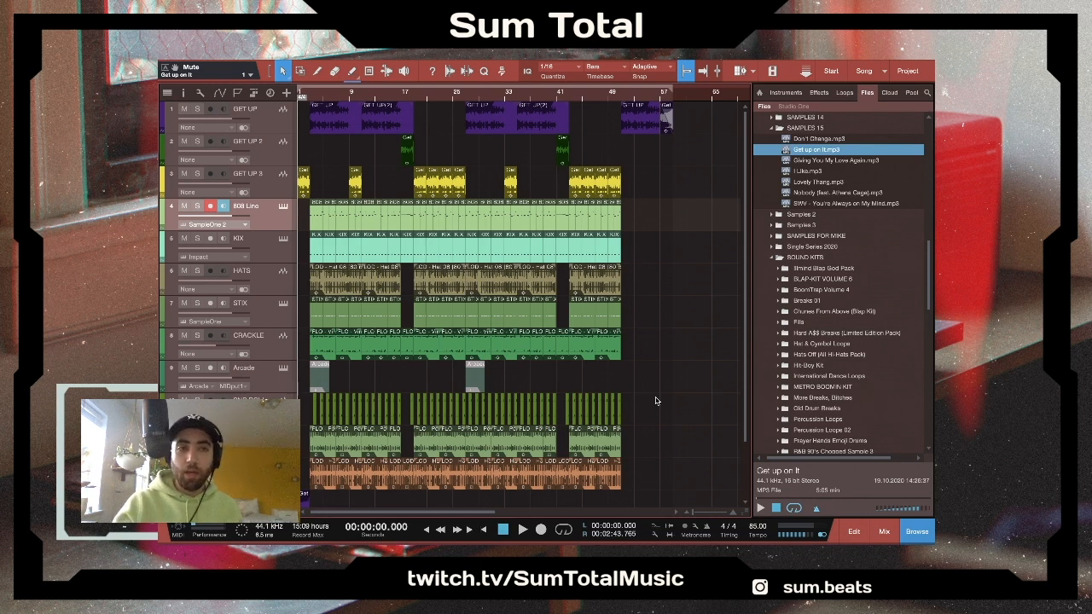
- Take the song window out of full screen and switch to OBS
mouse_move(186, 62)
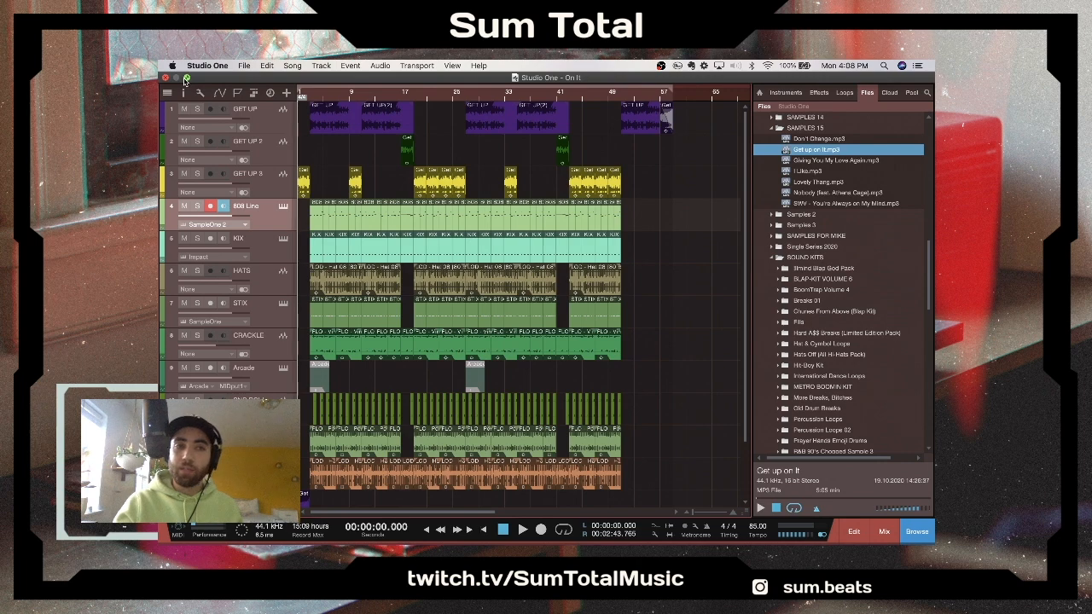
click(186, 77)
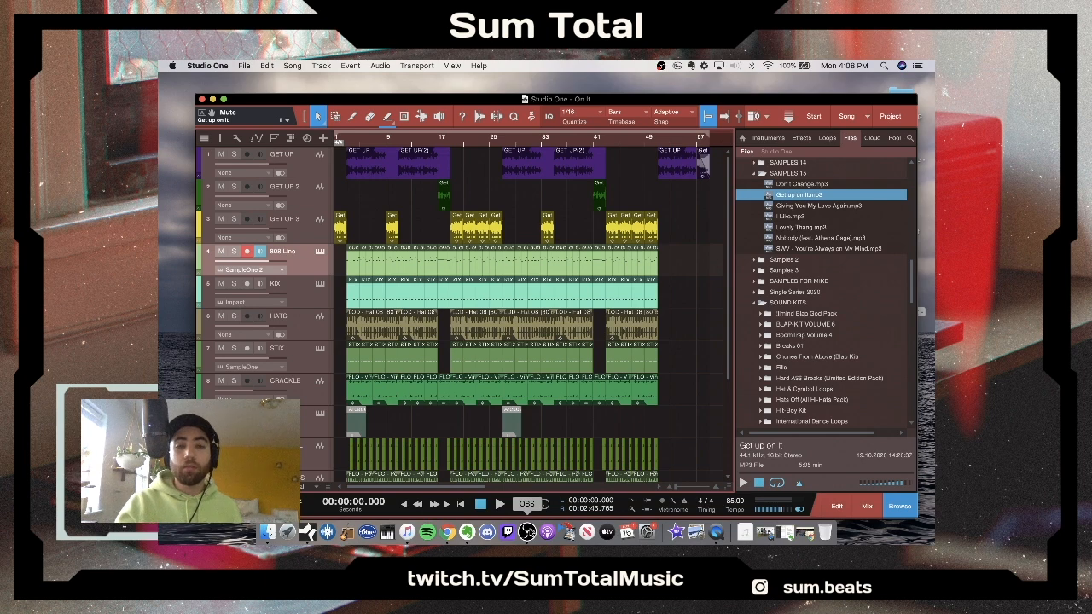
click(527, 533)
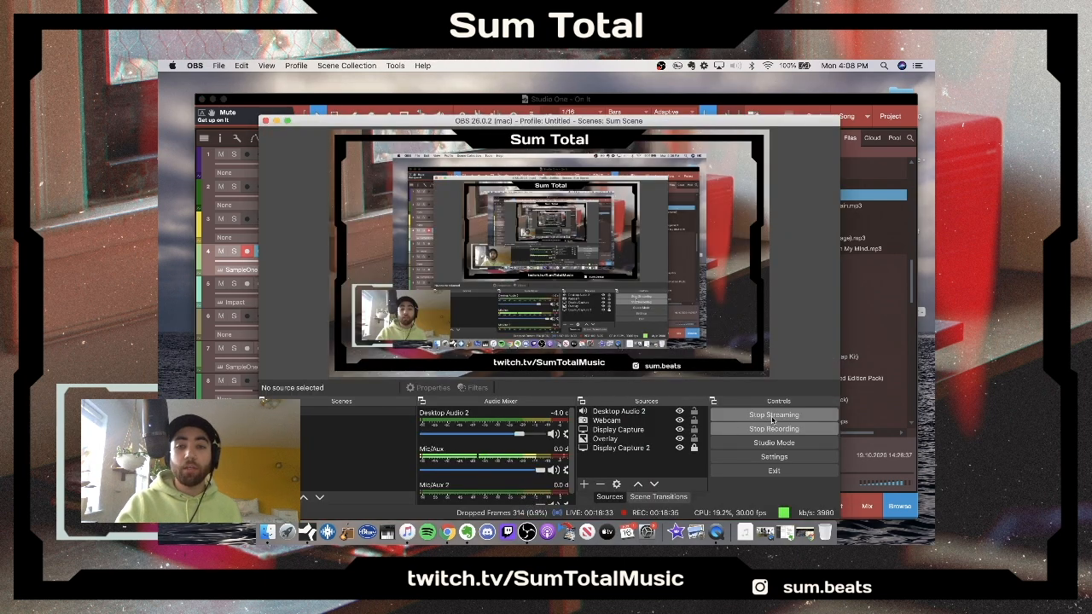